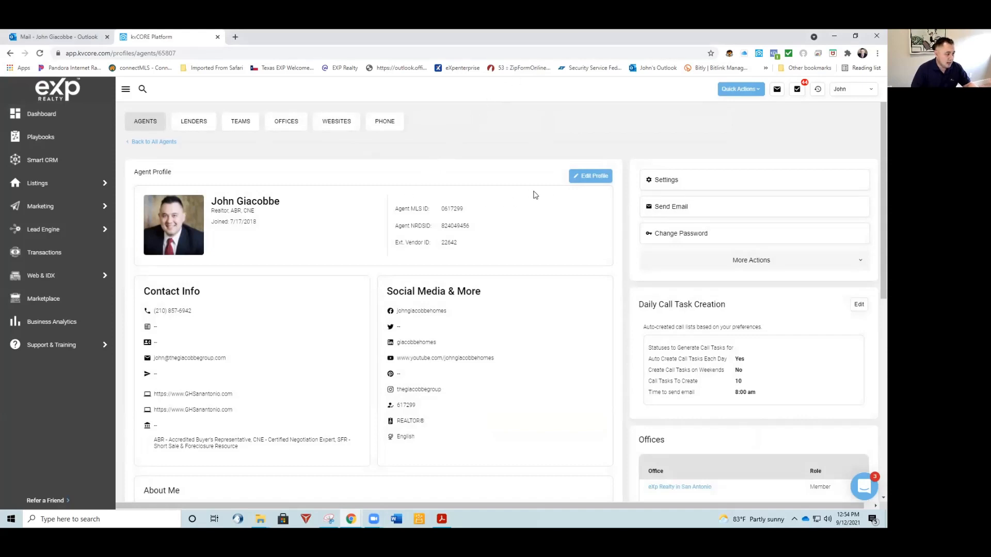
Open the agent profile for editing and review its contact info, social media, About Me and signature sections
click(589, 177)
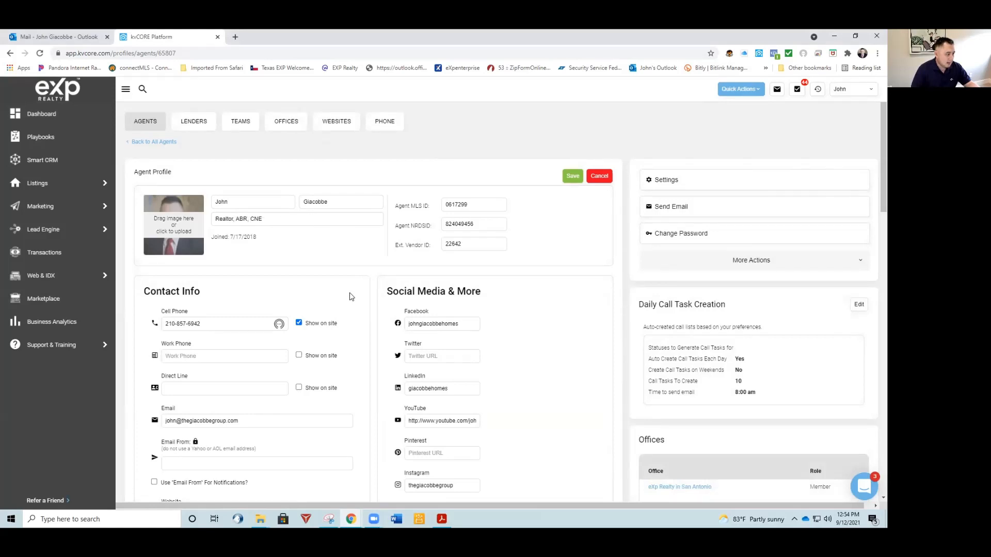
scroll(351, 291, down, 2)
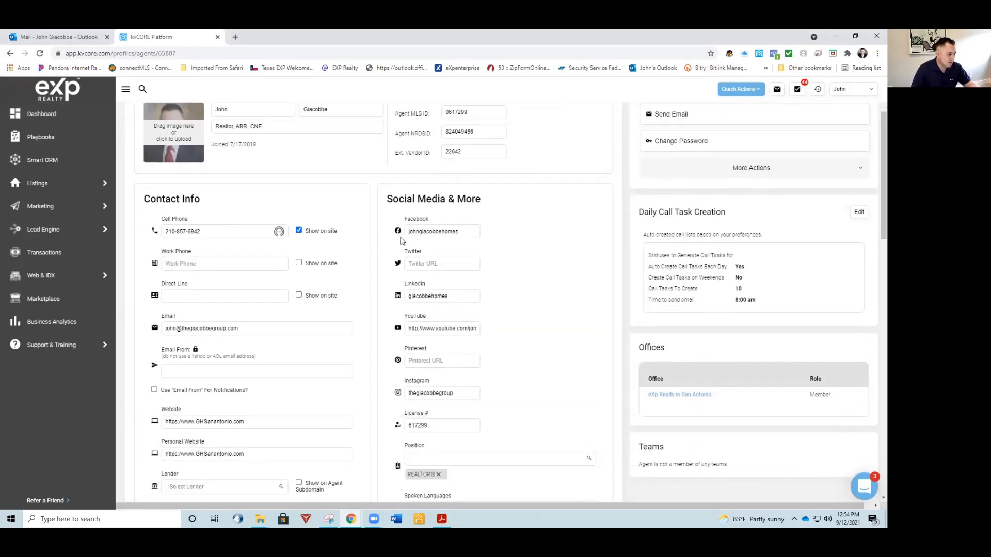
scroll(390, 310, down, 1)
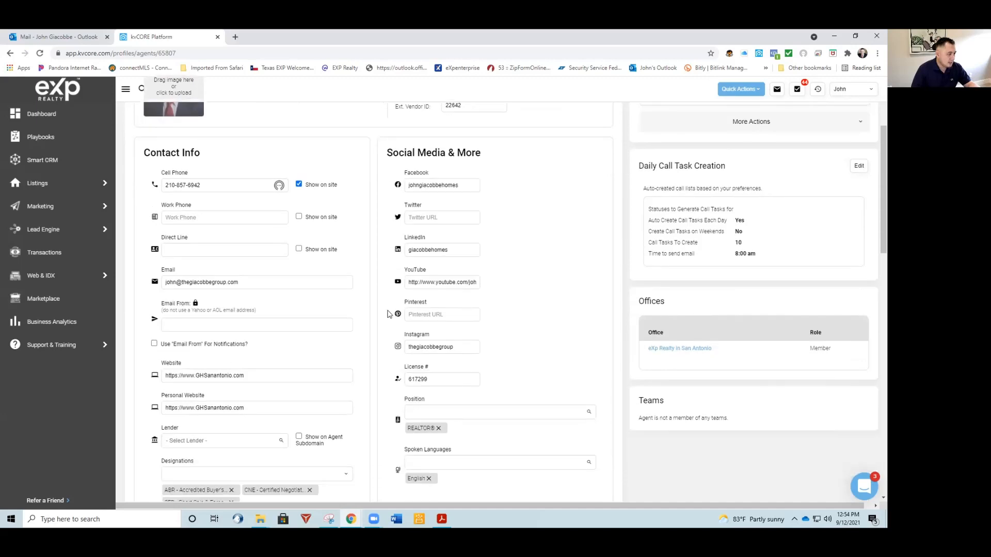
scroll(388, 326, down, 1)
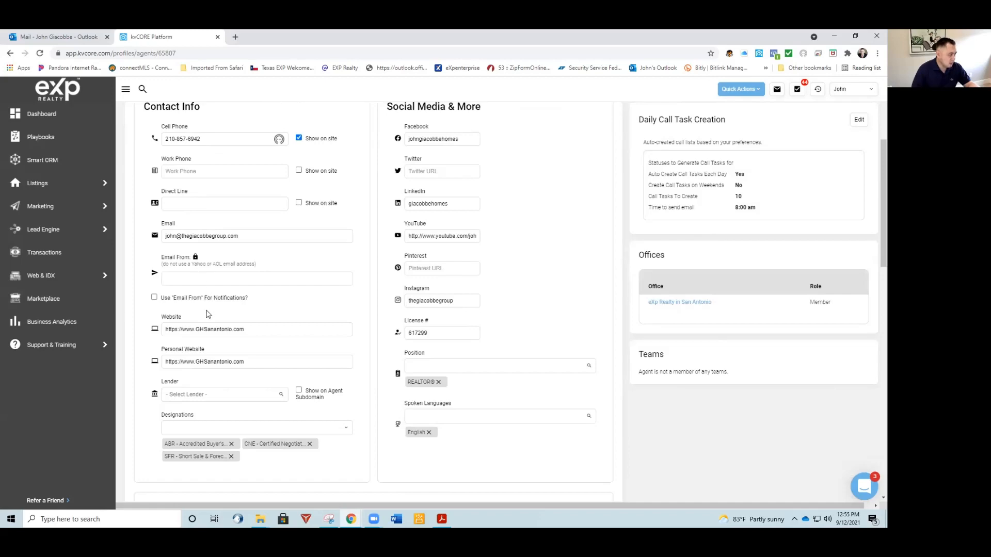
scroll(209, 314, down, 2)
scroll(208, 314, down, 3)
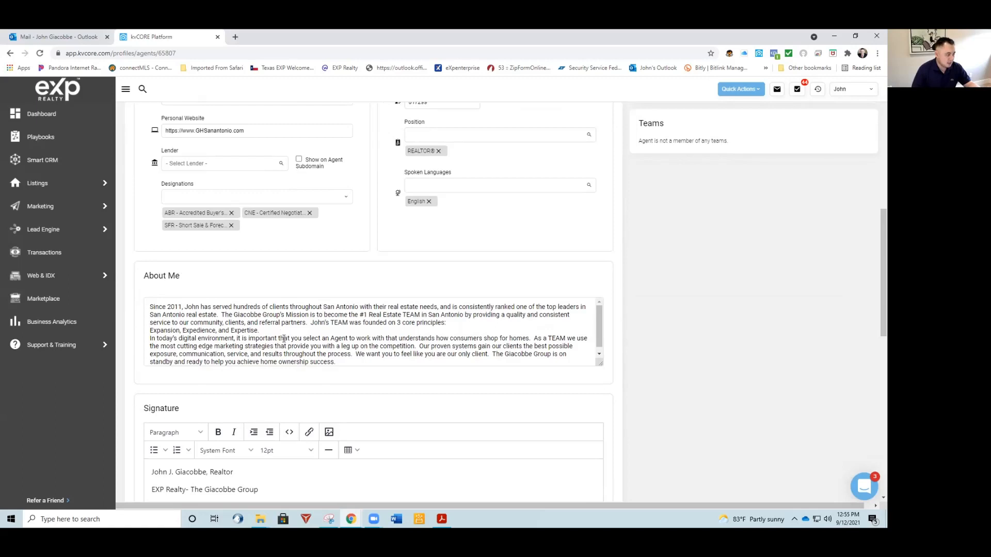
scroll(284, 339, down, 1)
scroll(395, 408, down, 3)
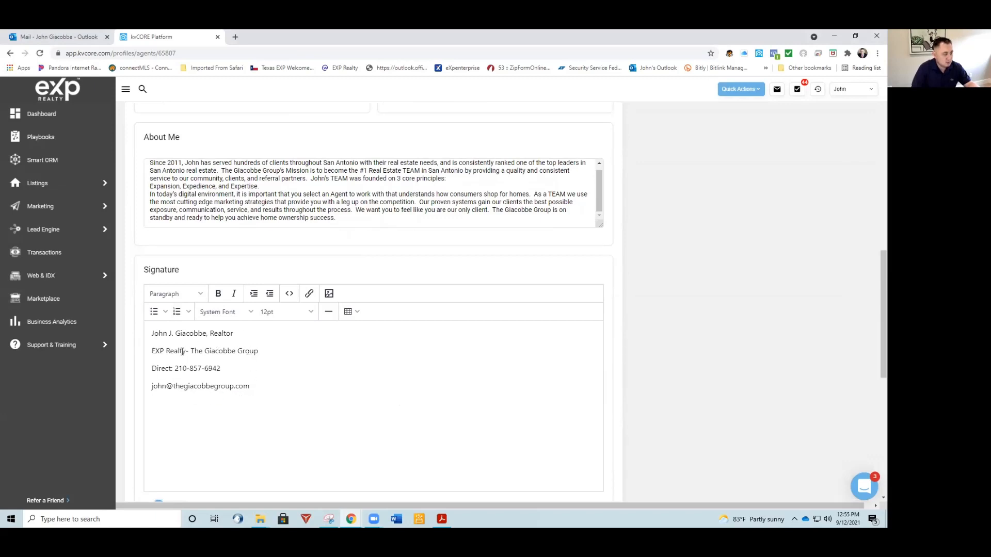
scroll(187, 380, down, 1)
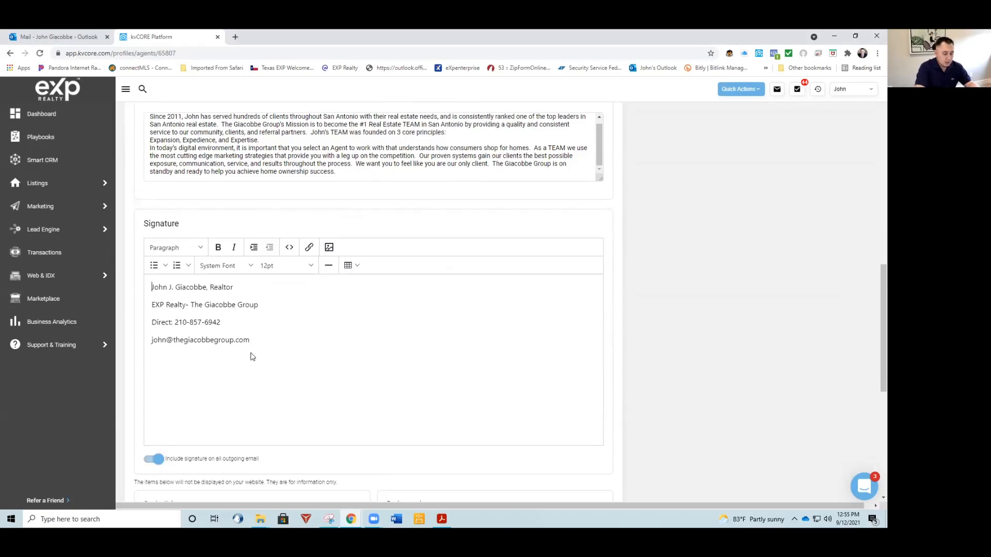
key(Return)
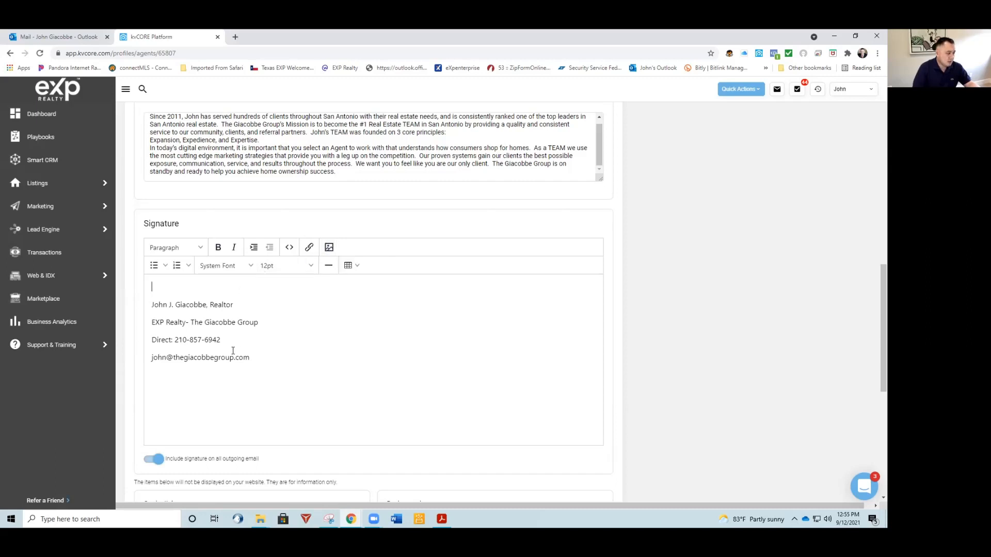
scroll(207, 356, down, 2)
scroll(253, 369, down, 2)
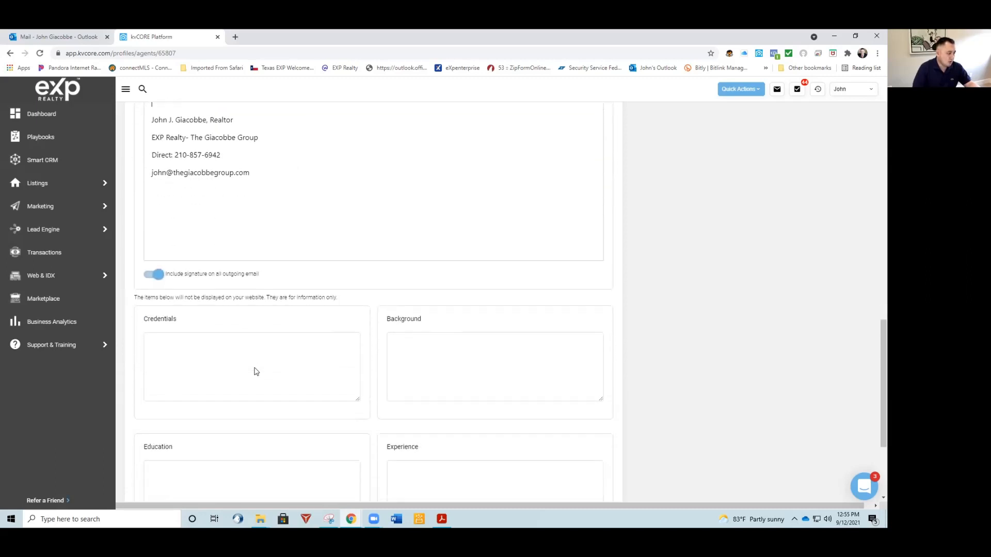
scroll(254, 371, up, 3)
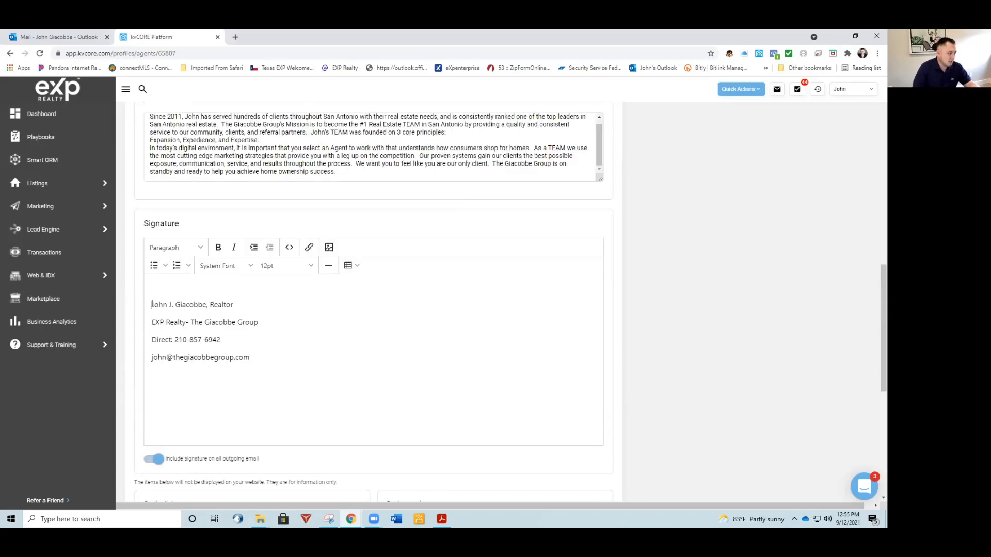
key(Delete)
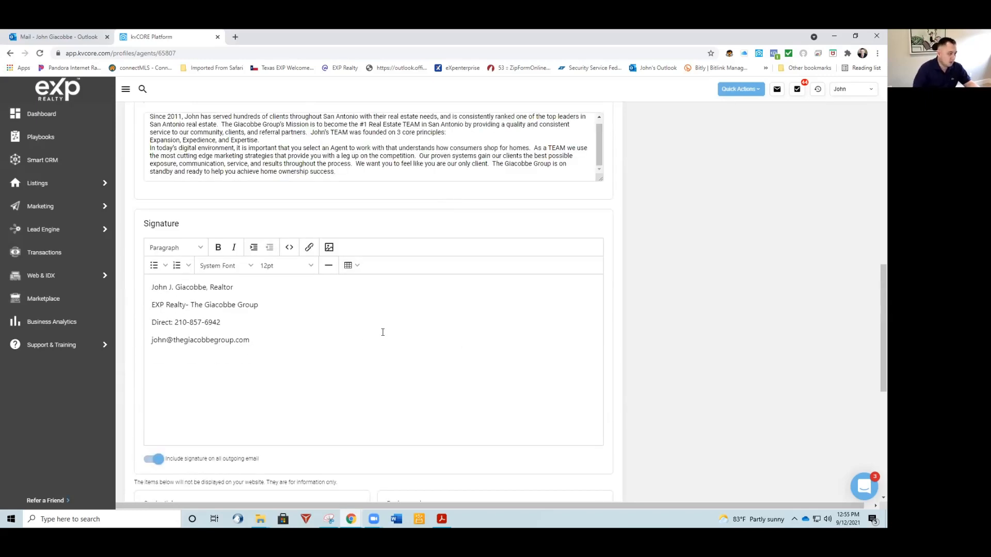
Check the credentials, background, education and experience sections, and save the agent profile
scroll(361, 331, down, 1)
scroll(323, 324, down, 5)
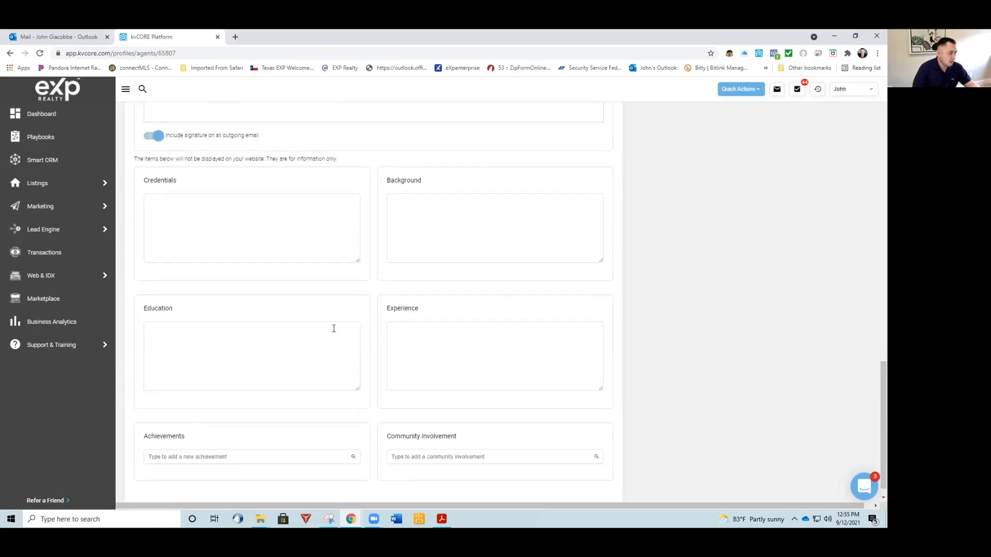
click(850, 95)
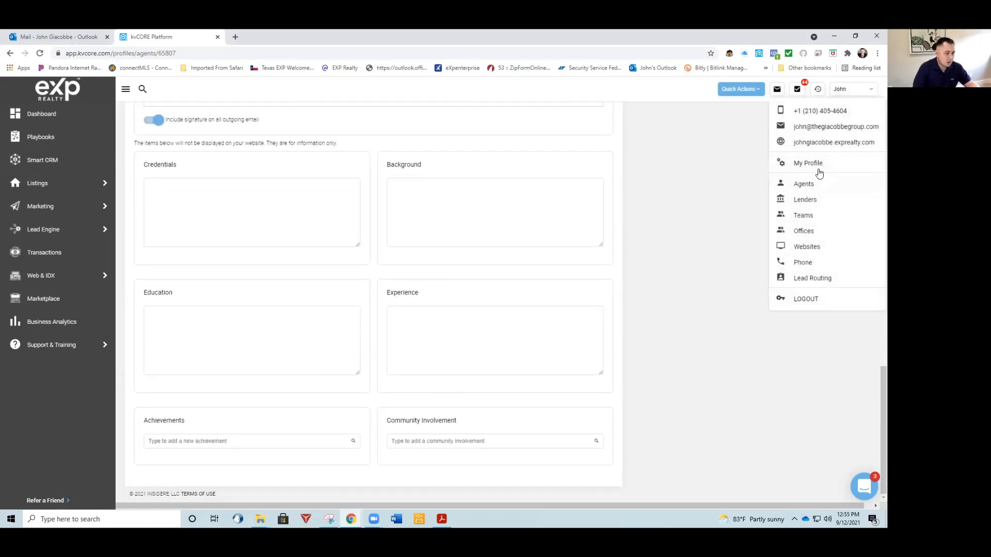
scroll(708, 213, up, 4)
scroll(708, 213, up, 10)
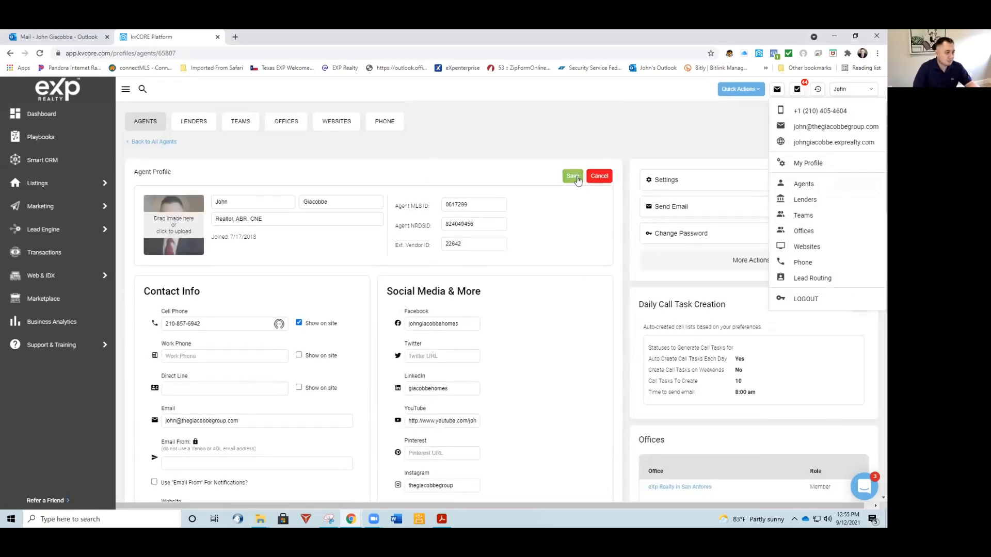
click(574, 177)
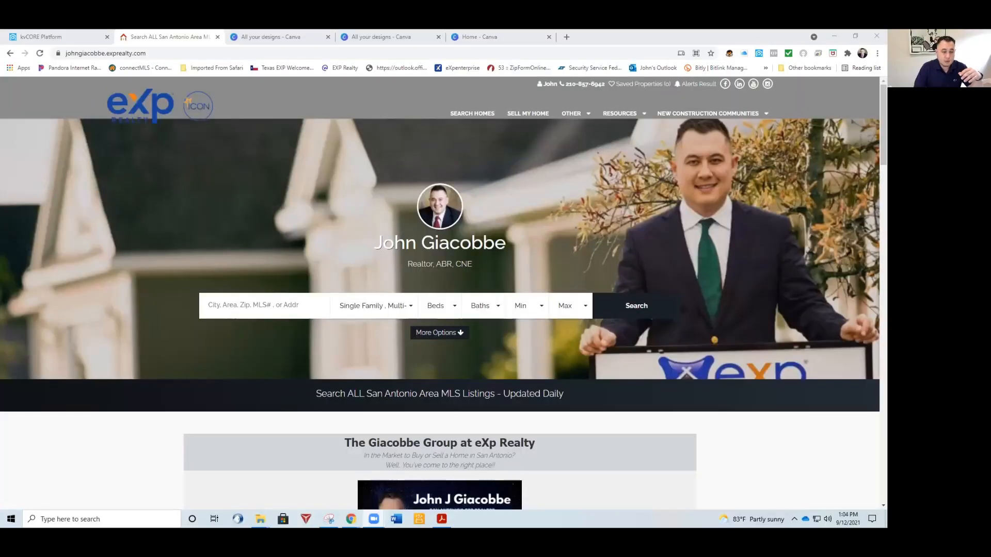
scroll(494, 251, down, 1)
scroll(495, 250, up, 1)
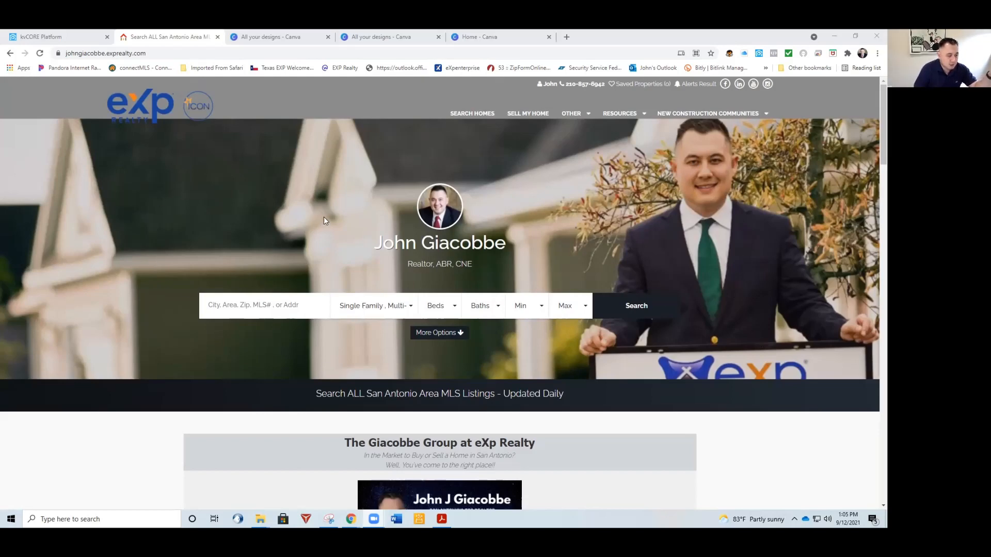
scroll(722, 320, down, 2)
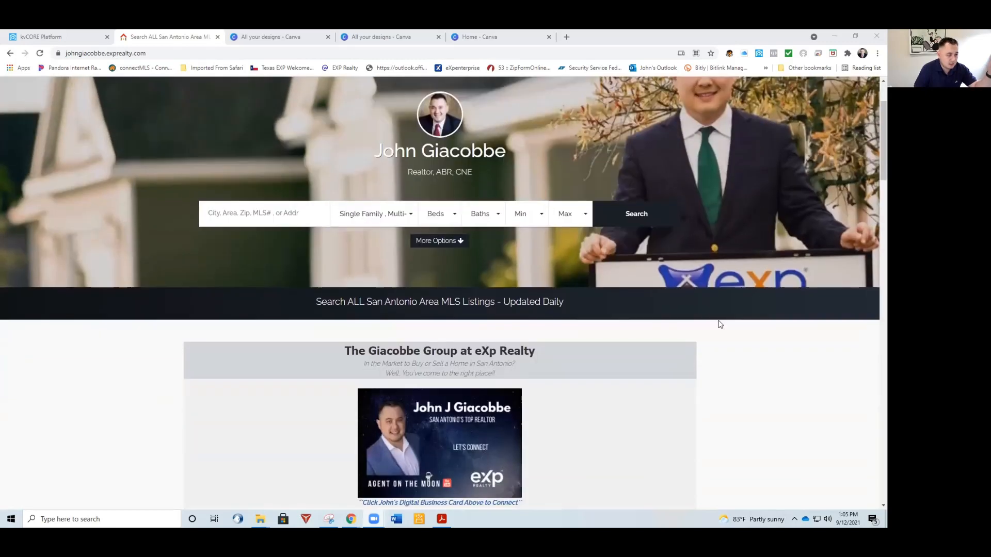
scroll(720, 324, up, 2)
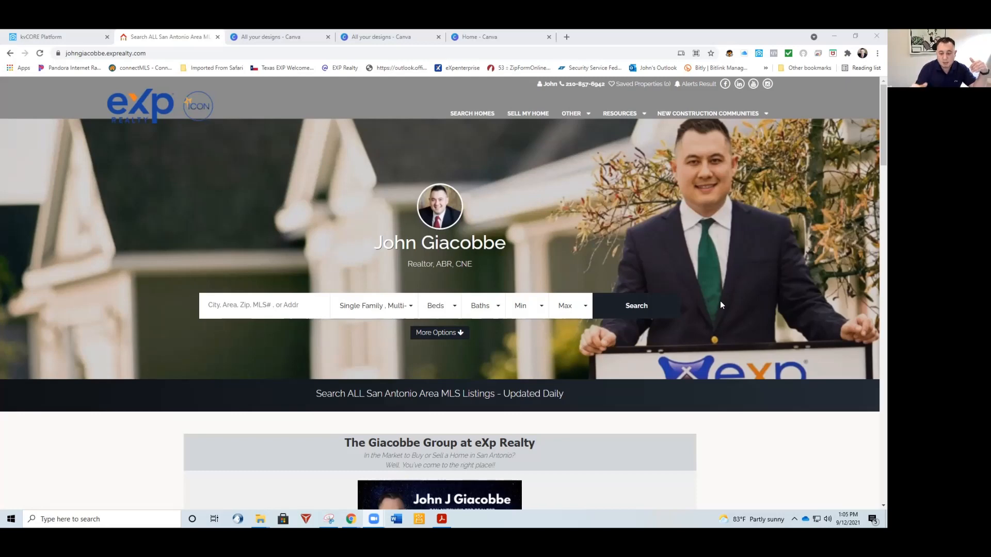
scroll(479, 278, down, 2)
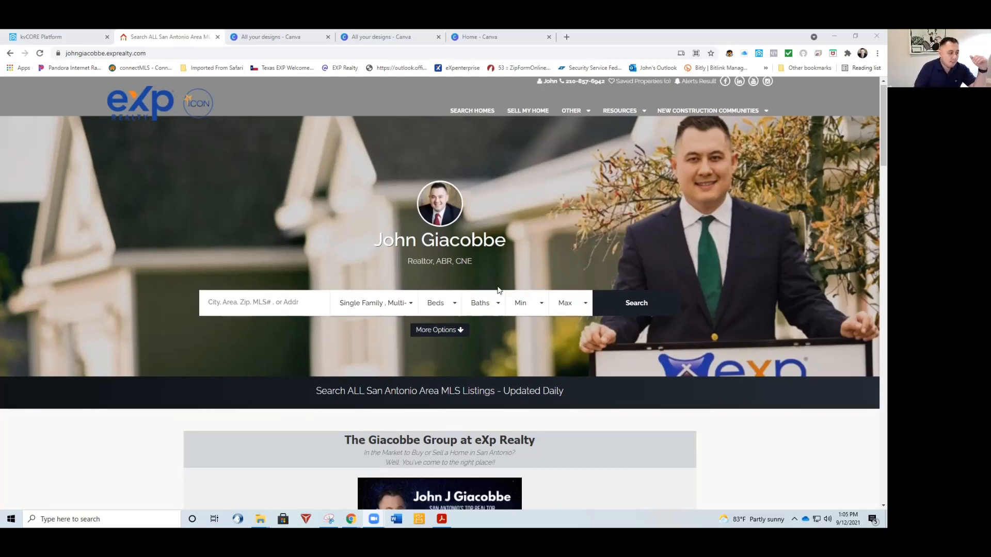
scroll(244, 233, up, 2)
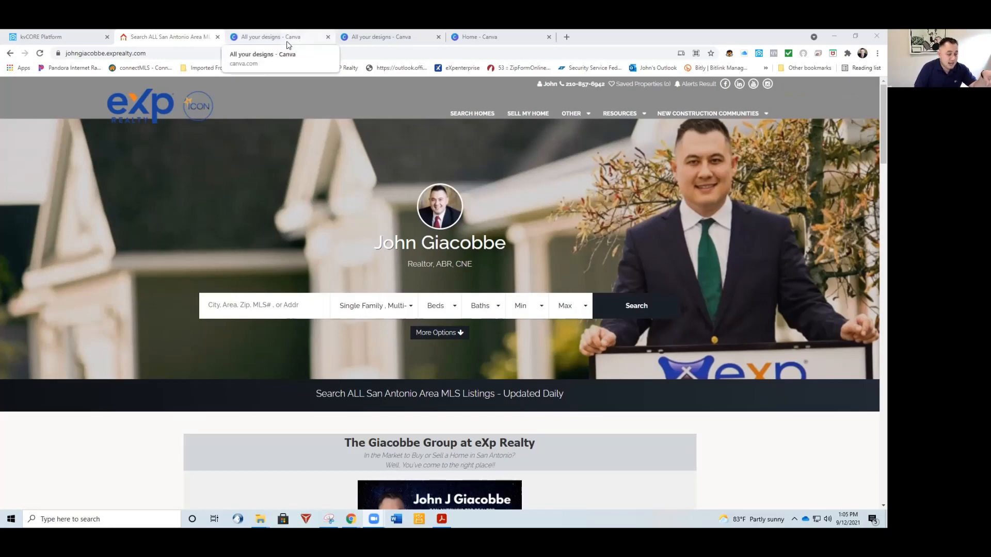
Switch to kvCORE's general website settings and review the template theme, background image and custom image upload sections
click(66, 41)
scroll(289, 345, down, 3)
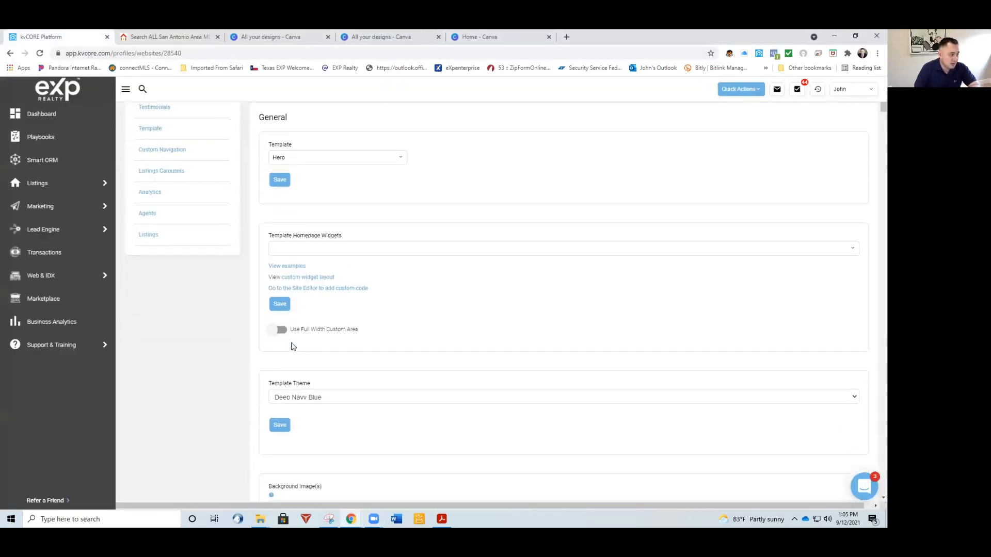
scroll(329, 341, down, 1)
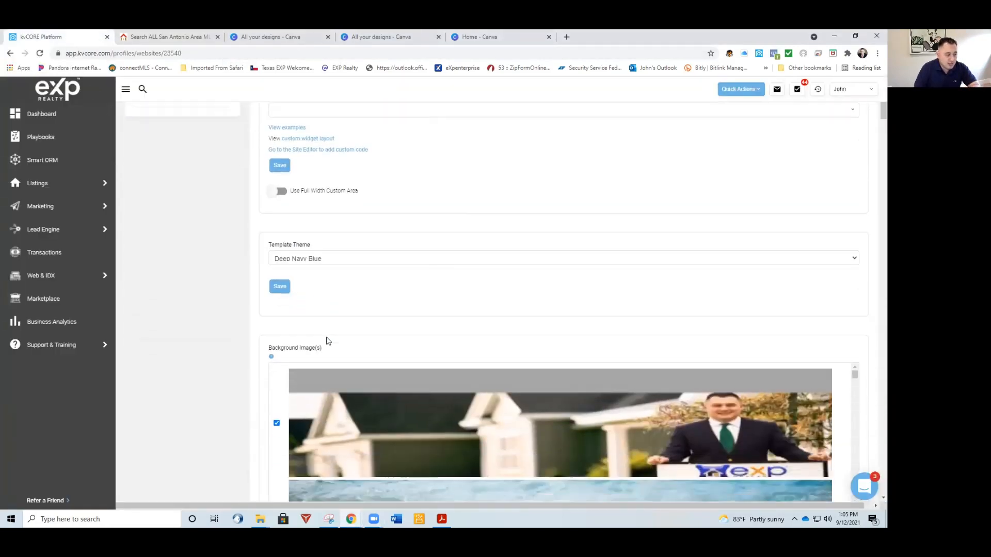
scroll(328, 336, down, 3)
scroll(265, 391, down, 4)
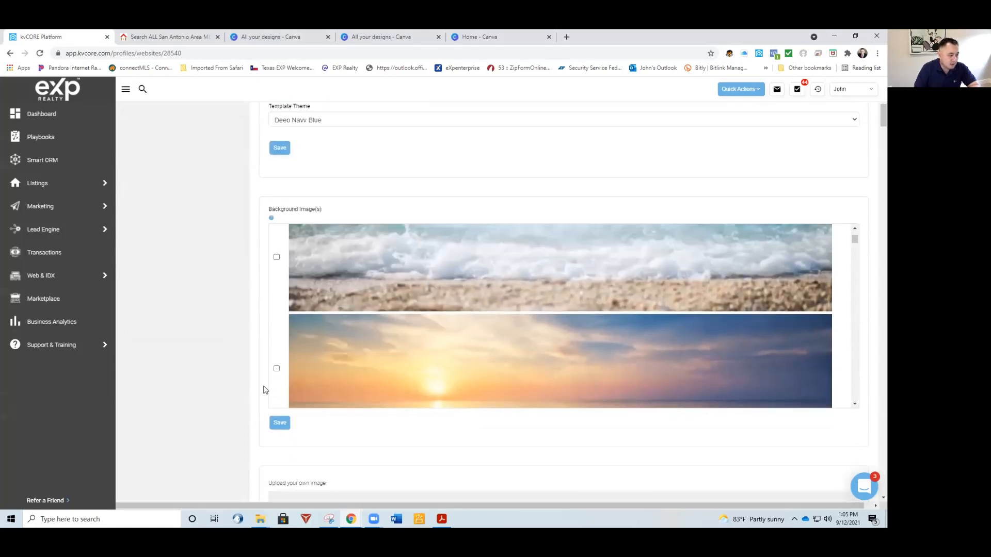
scroll(266, 395, down, 6)
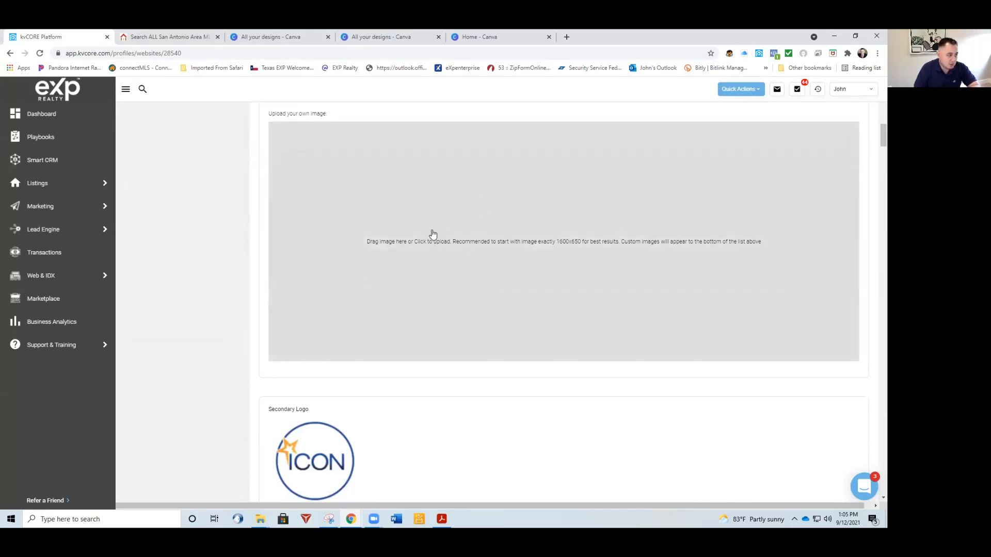
scroll(188, 241, up, 5)
scroll(188, 241, up, 10)
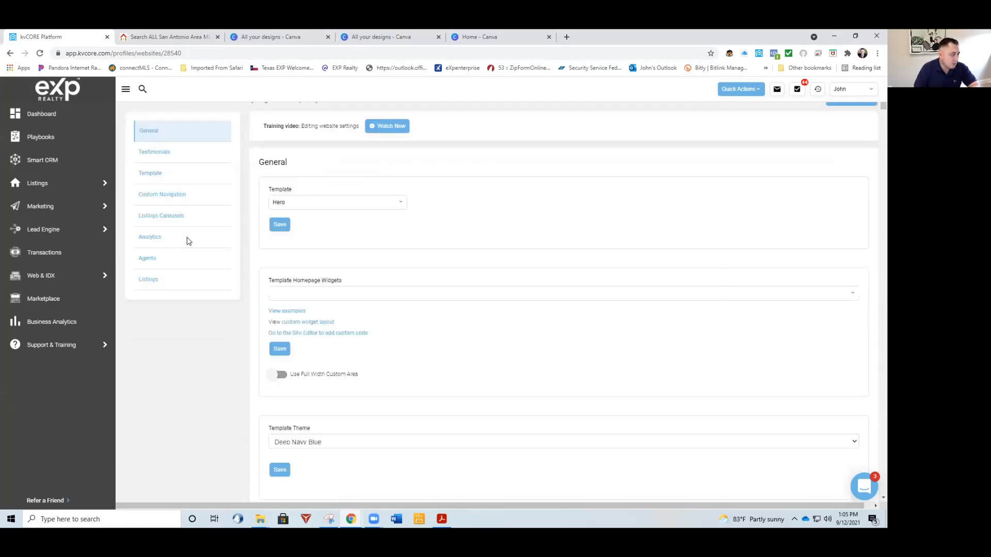
Open the Website Settings page of the Web & IDX section
mouse_move(54, 283)
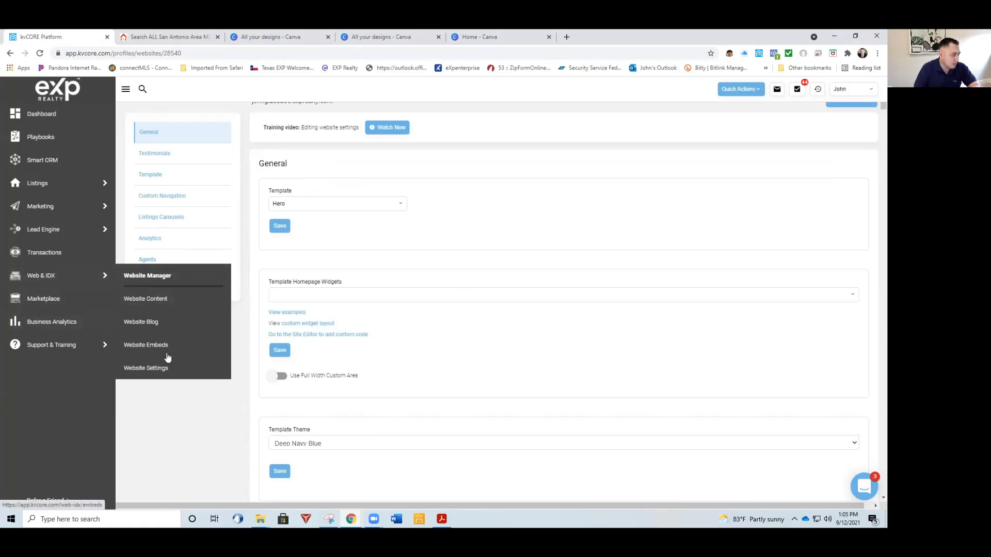
mouse_move(86, 276)
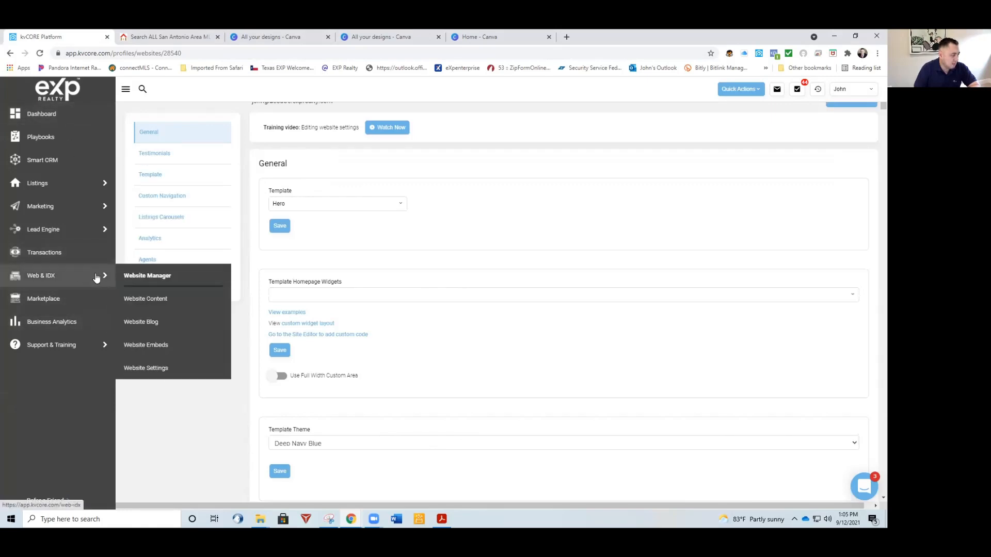
click(162, 372)
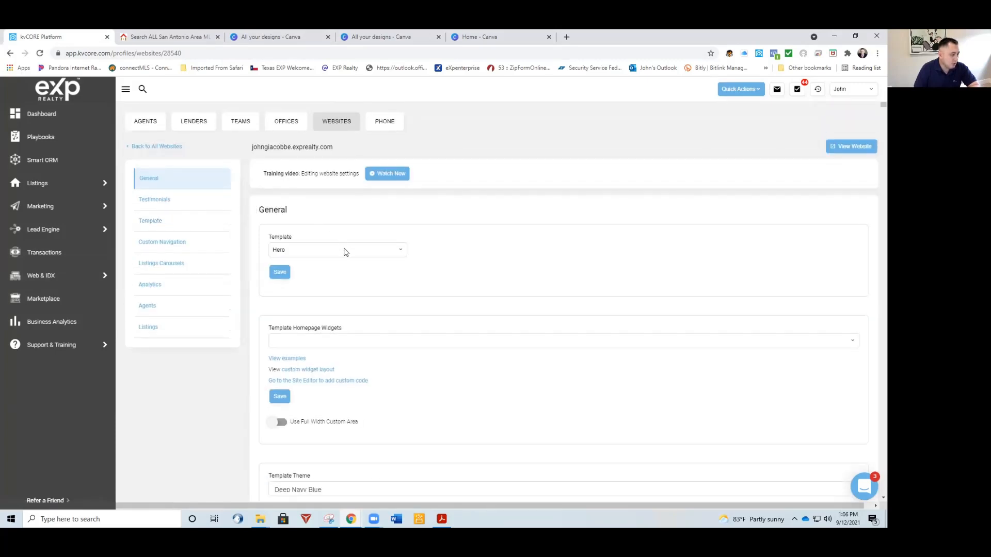
Examine the available homepage background images, the selected custom one and the recommended size for uploading an own image
scroll(343, 250, down, 7)
scroll(328, 292, down, 10)
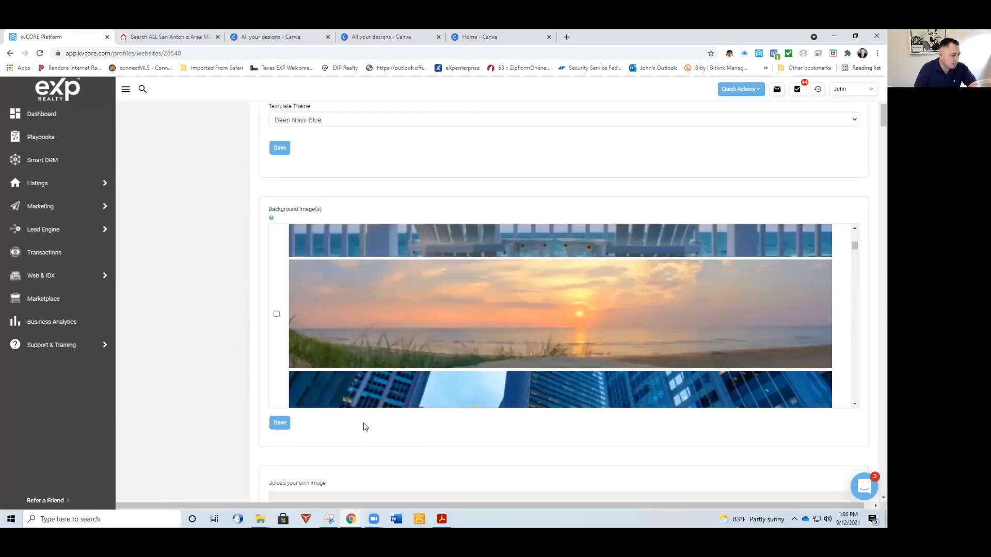
scroll(378, 272, up, 2)
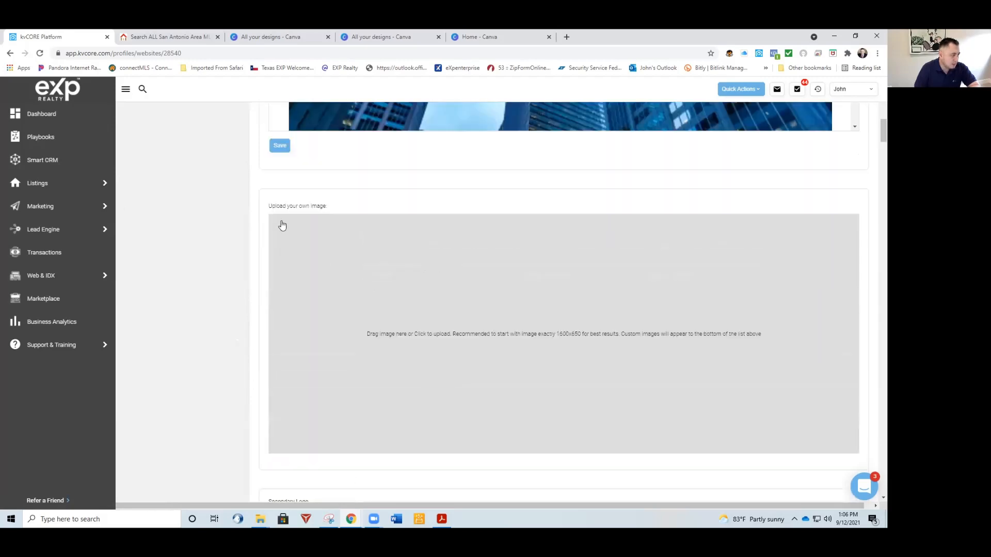
scroll(358, 268, up, 9)
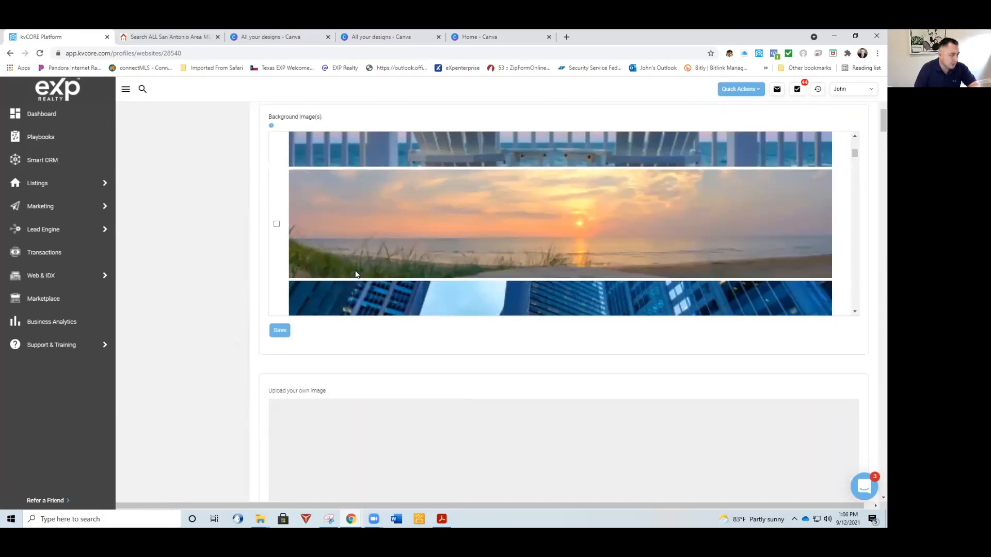
scroll(260, 313, down, 1)
scroll(260, 313, down, 1)
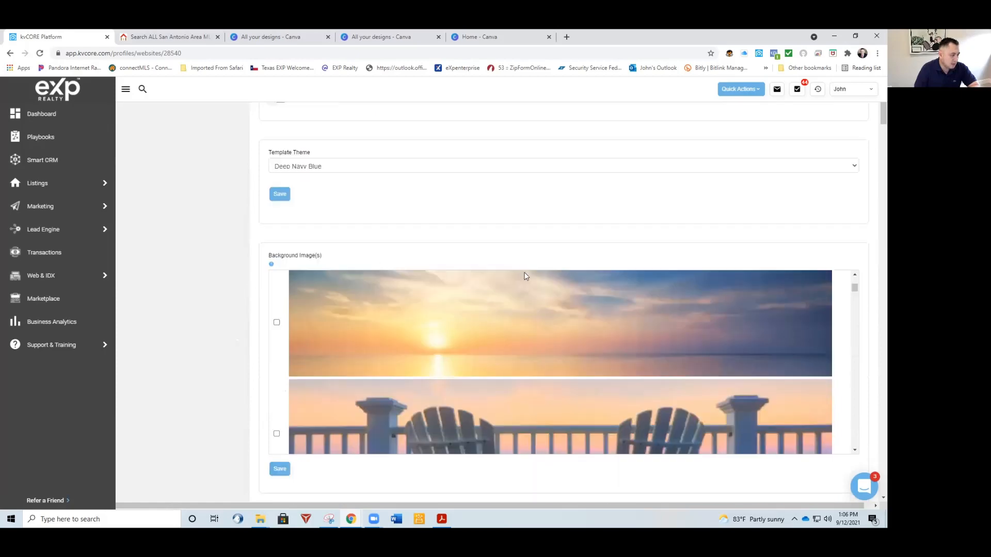
scroll(511, 368, up, 3)
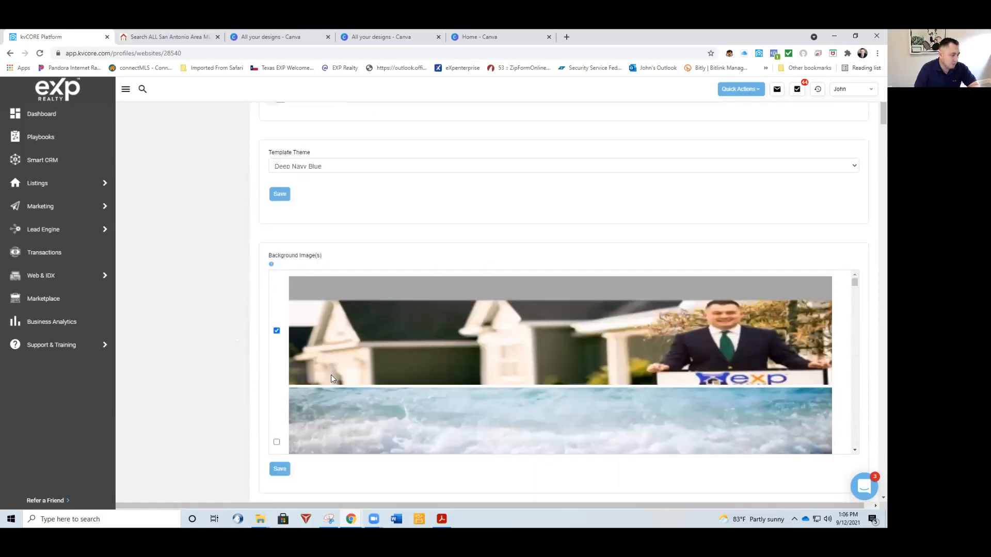
scroll(266, 366, down, 7)
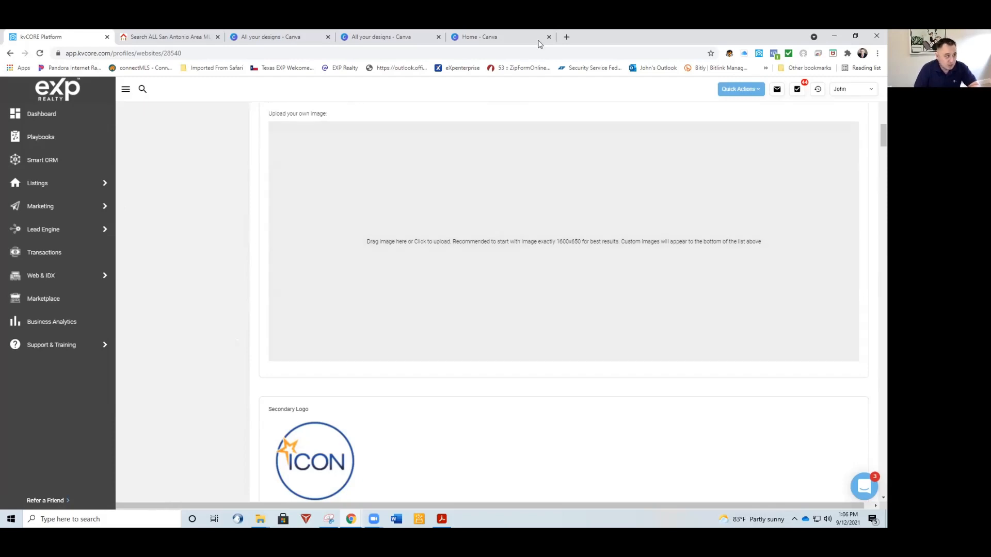
Switch to Canva and create a new custom-size design of 1600 x 650 px, matching kvCORE's recommended image size
click(496, 35)
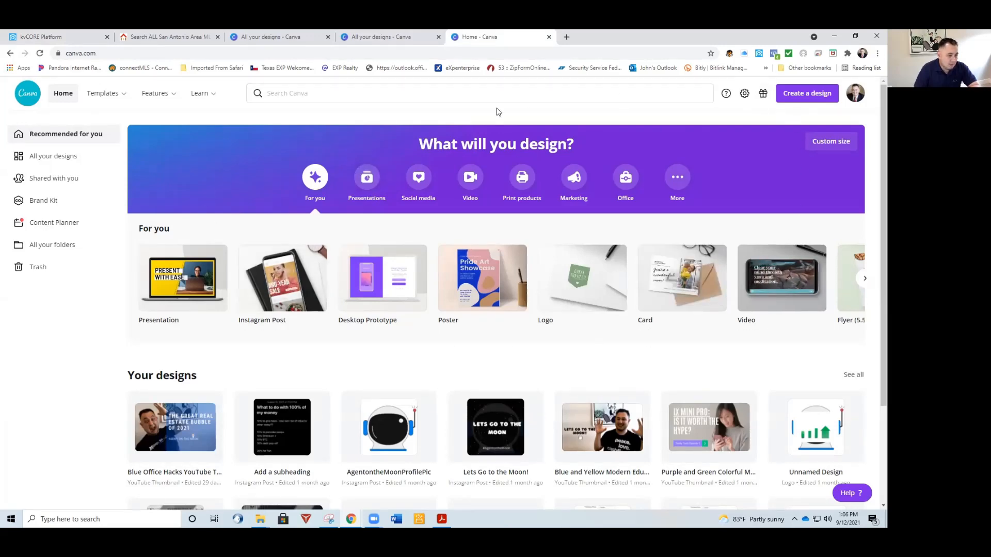
click(809, 101)
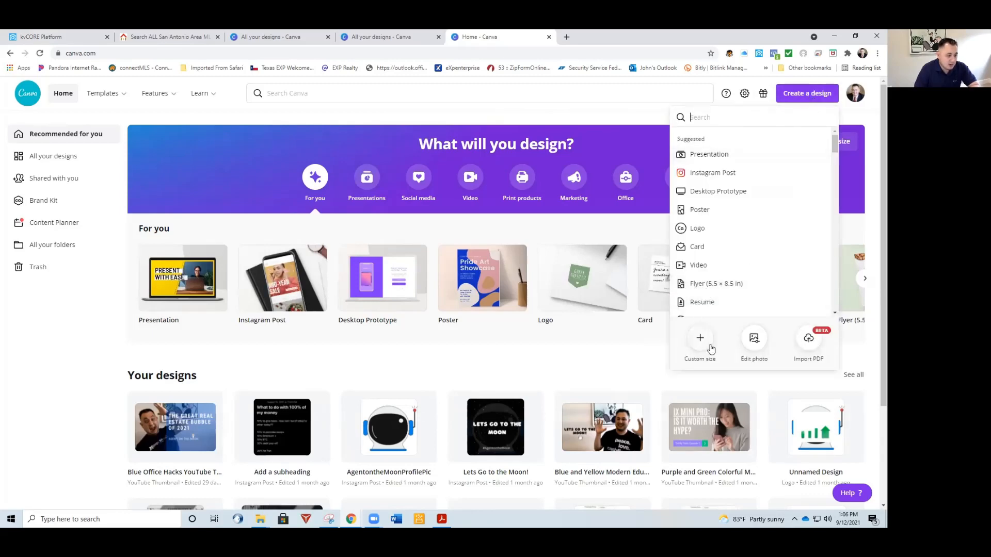
click(706, 351)
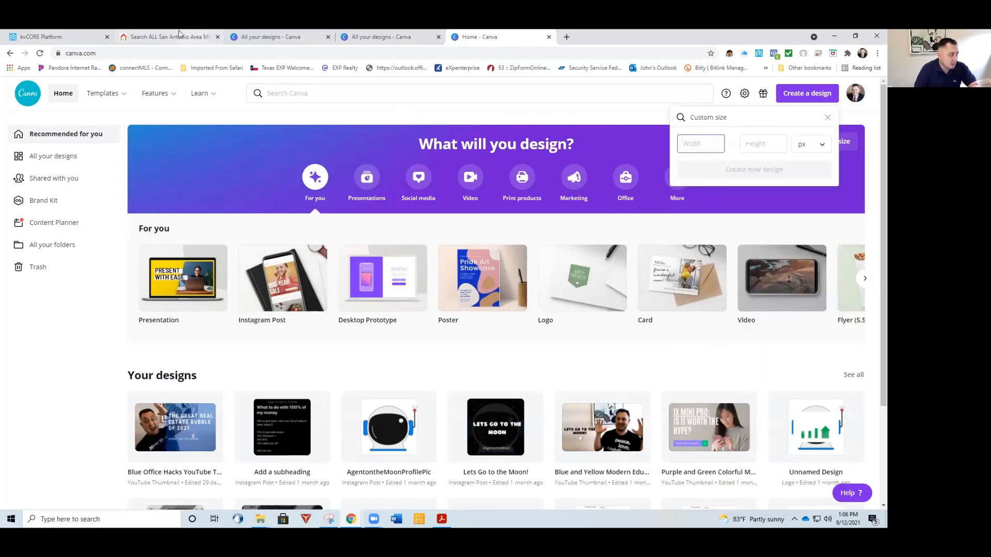
click(64, 39)
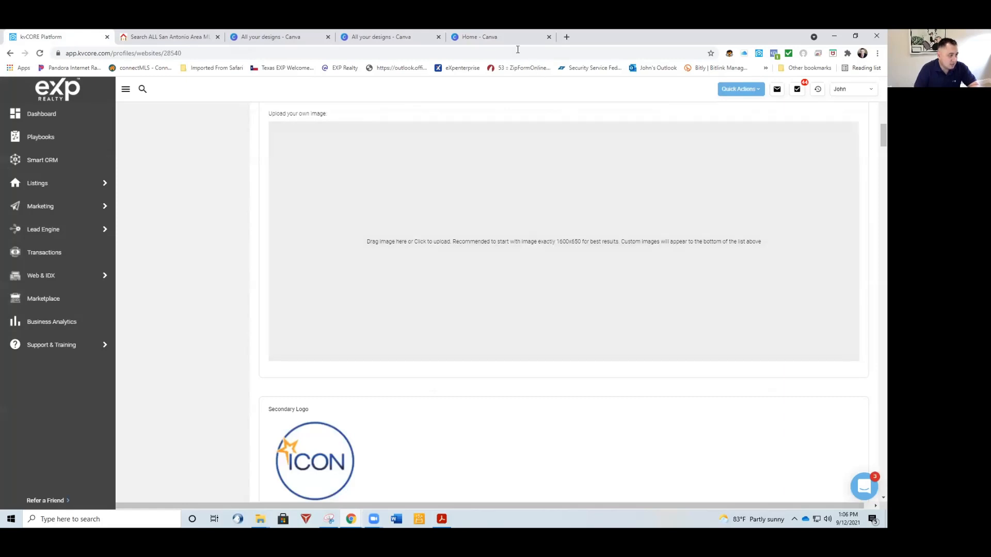
click(506, 36)
text(1600)
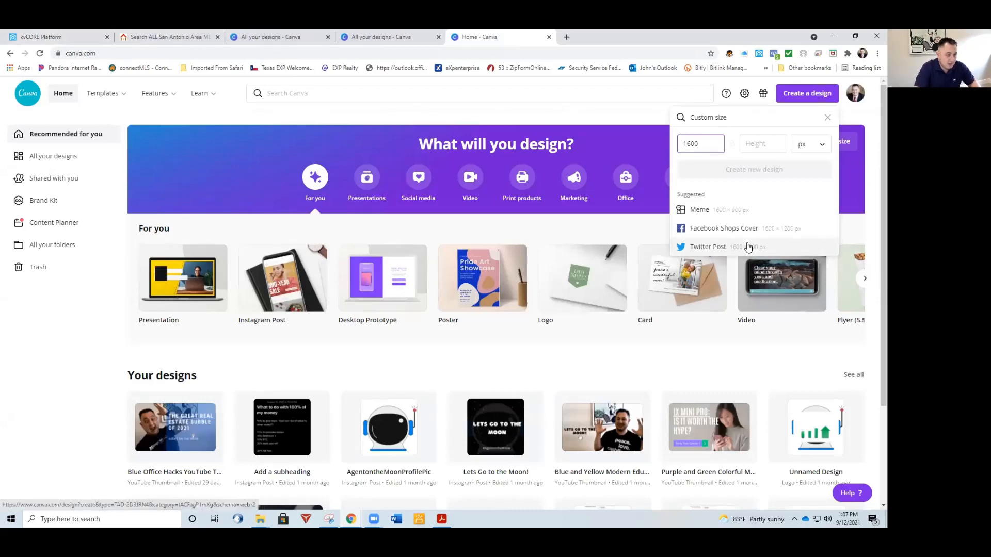
key(Tab)
text(650)
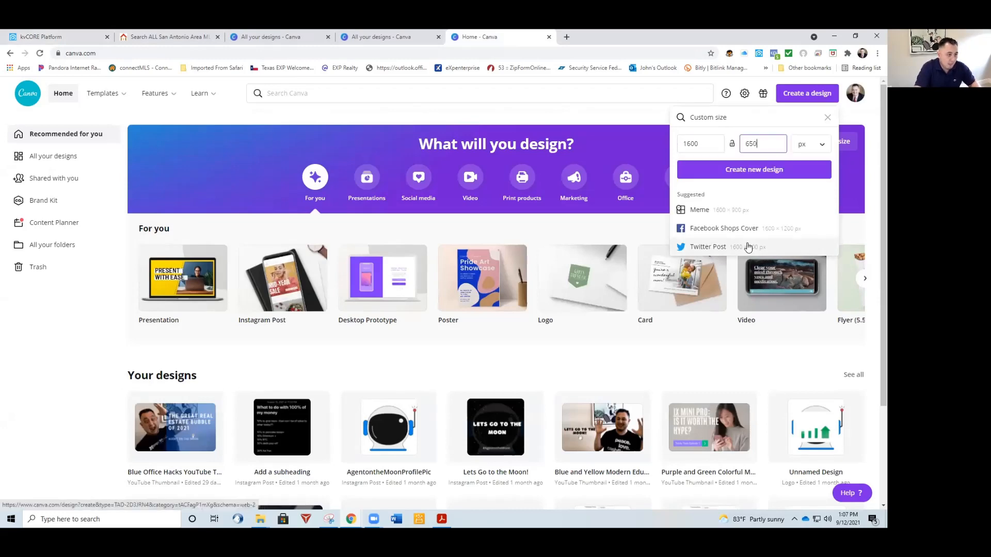
click(770, 169)
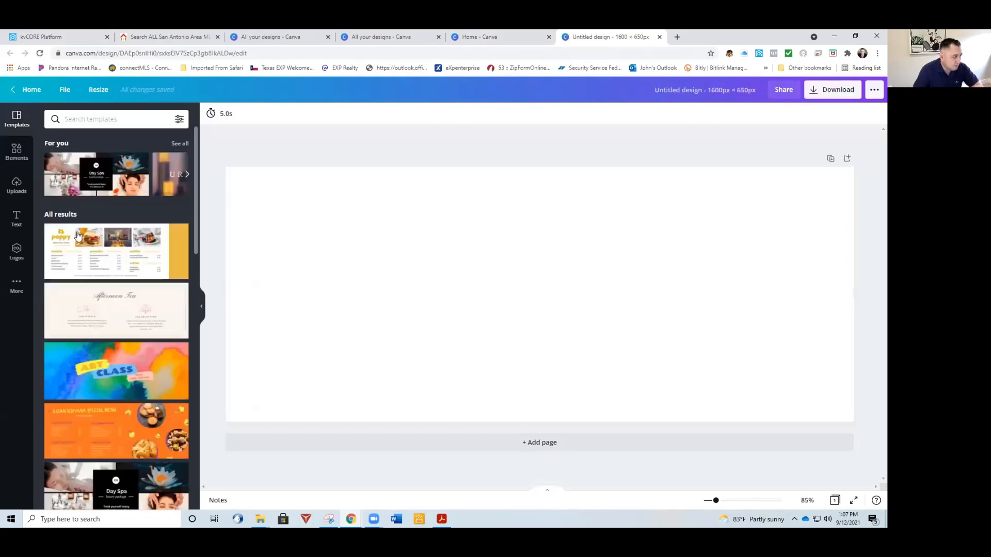
Place the uploaded orange-shirt photo on the blank canvas and enlarge it to span nearly the full design width
click(20, 187)
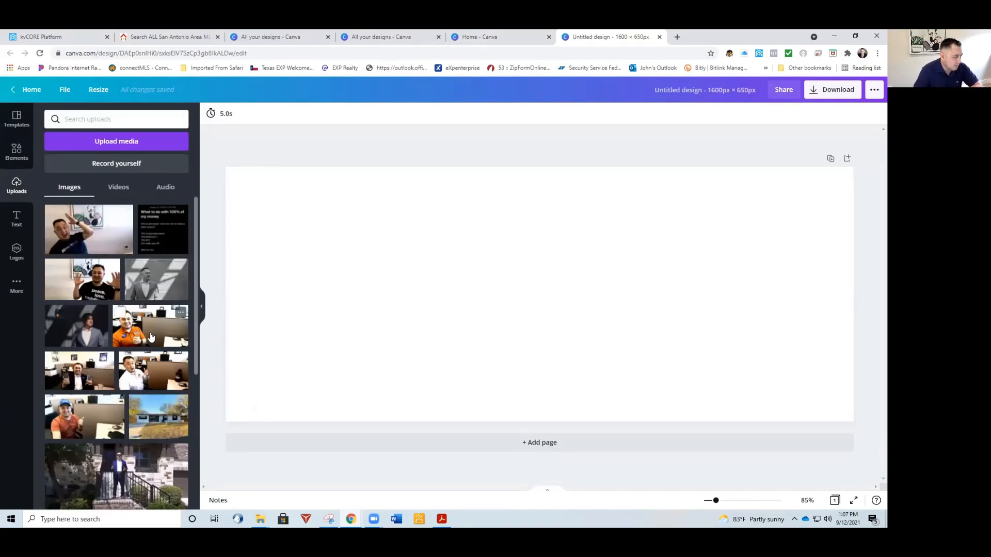
drag(150, 337, 328, 300)
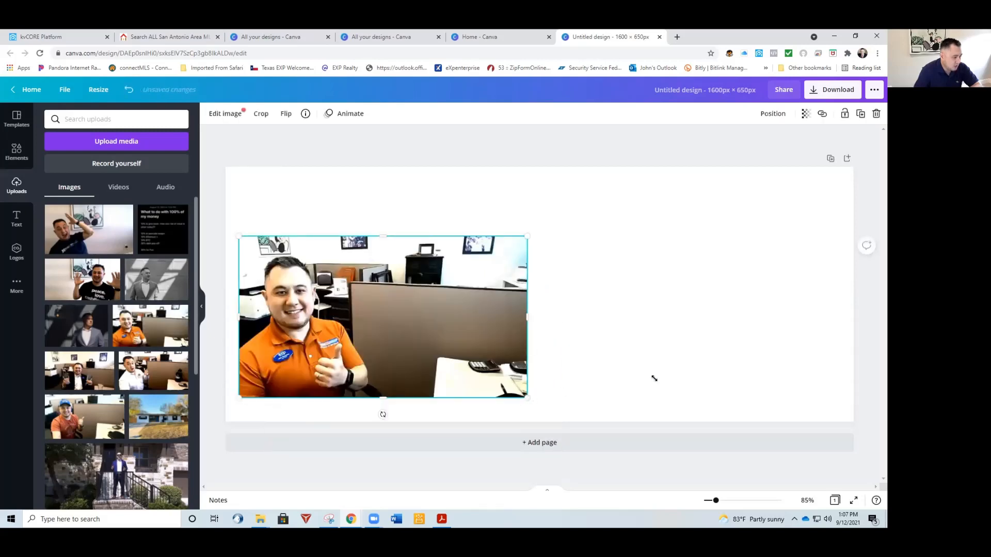
drag(528, 398, 702, 378)
drag(493, 361, 469, 325)
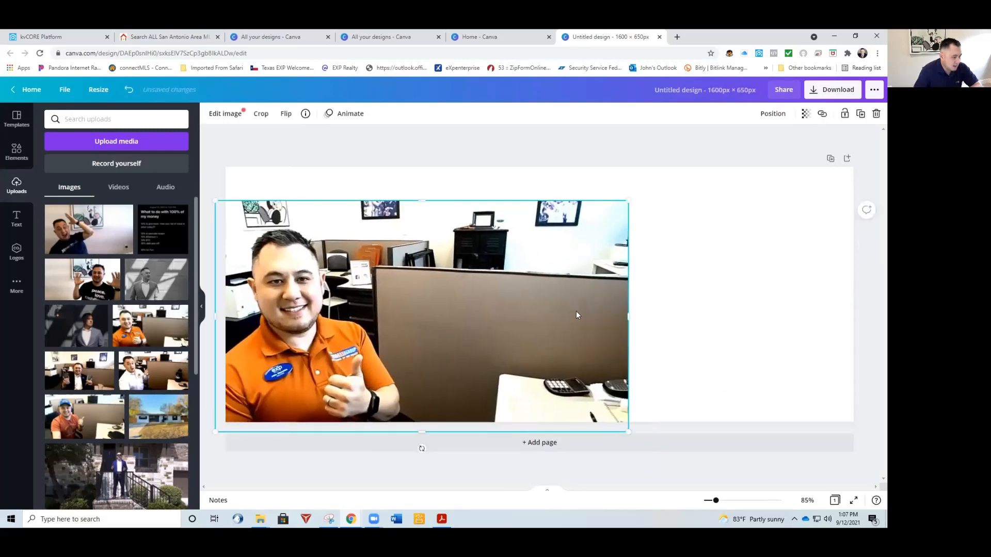
drag(629, 314, 807, 320)
click(336, 195)
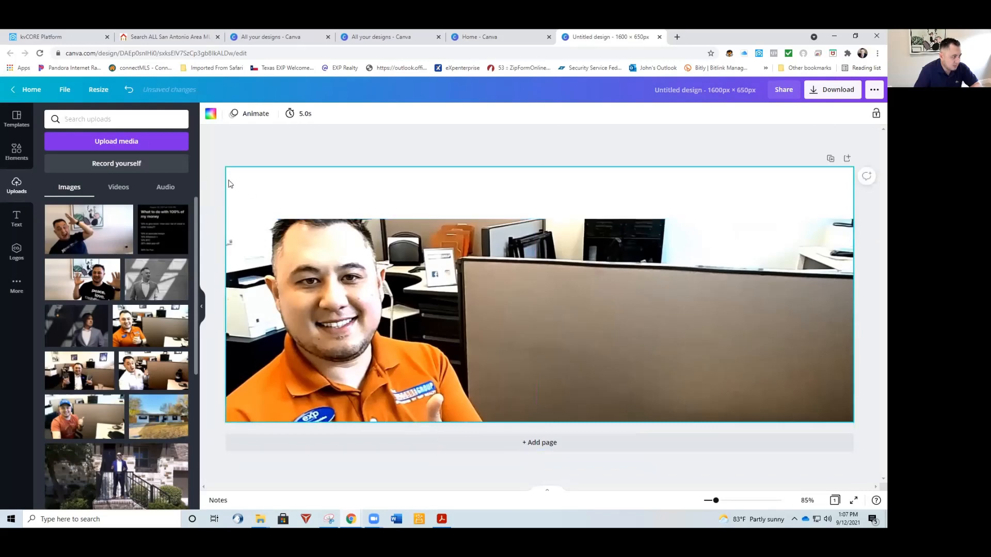
drag(262, 233, 263, 239)
click(273, 192)
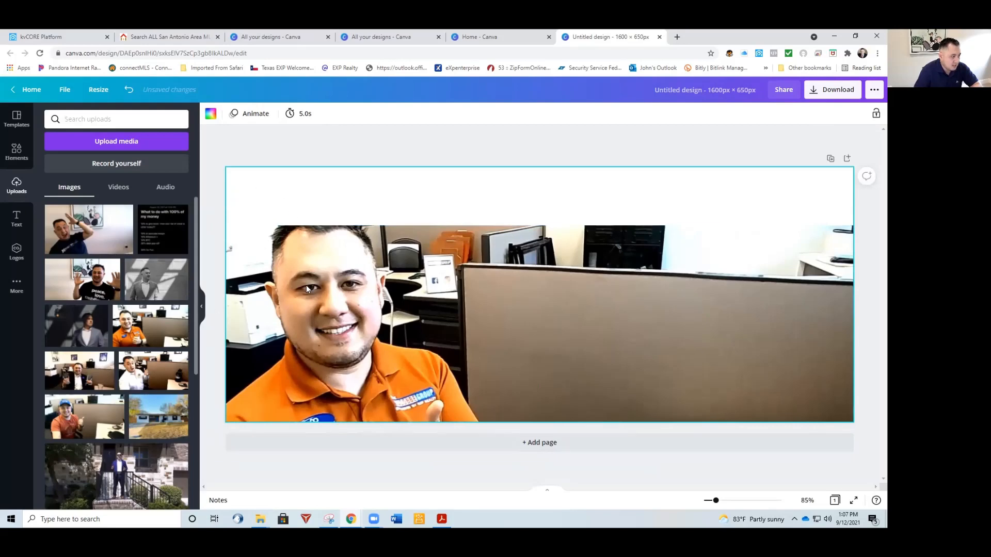
drag(304, 287, 297, 270)
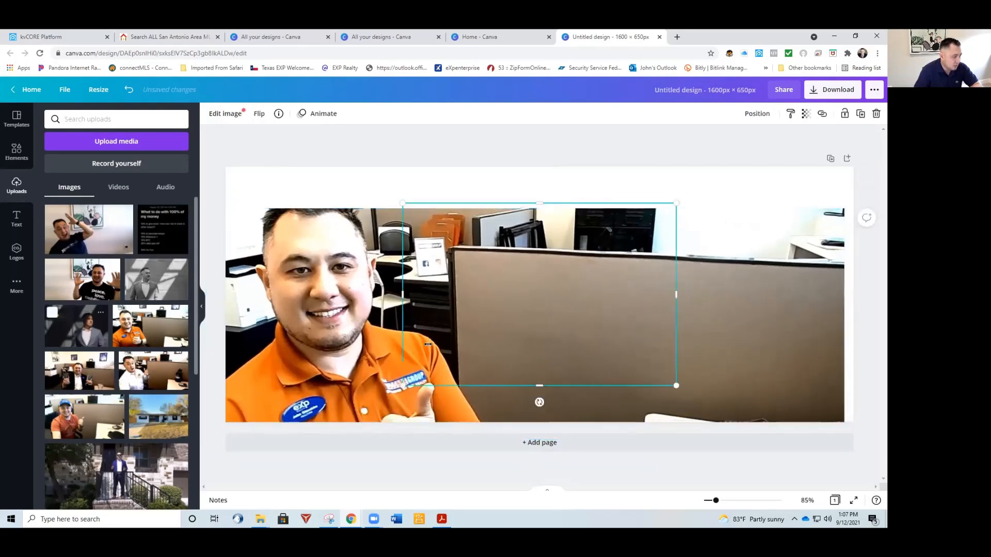
Position the added dark-background suit photo in the lower-right corner of the design
drag(402, 384, 471, 336)
drag(516, 300, 694, 382)
drag(579, 407, 575, 407)
Add the uploaded white-shirt office photo, enlarge it slightly and position it between the orange-shirt and suit photos
drag(148, 379, 550, 327)
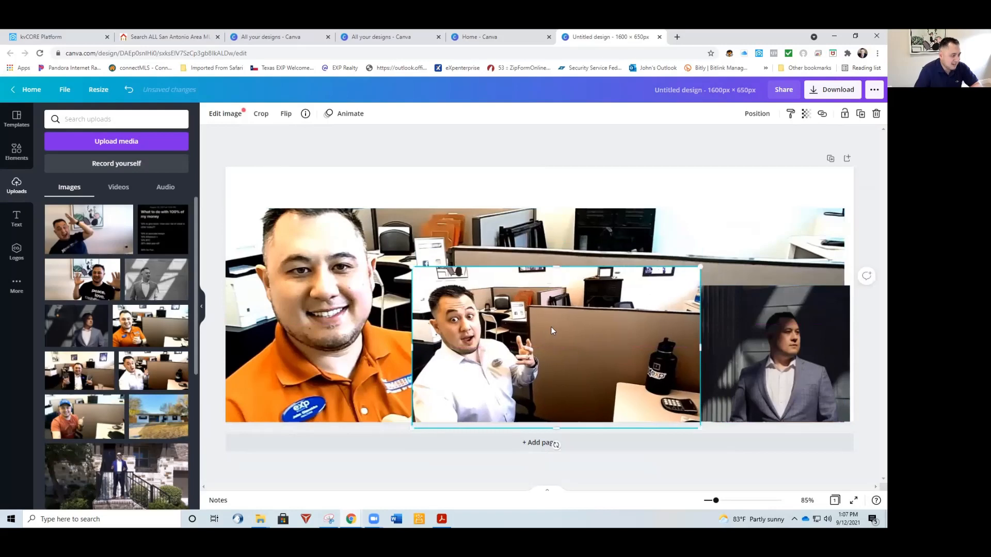
drag(515, 372, 468, 365)
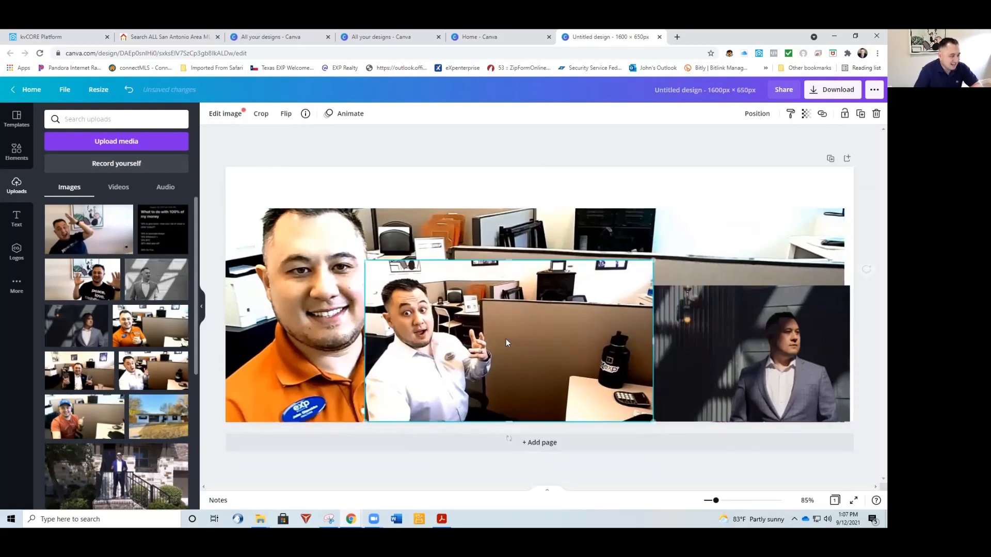
drag(662, 257, 671, 249)
drag(608, 319, 612, 355)
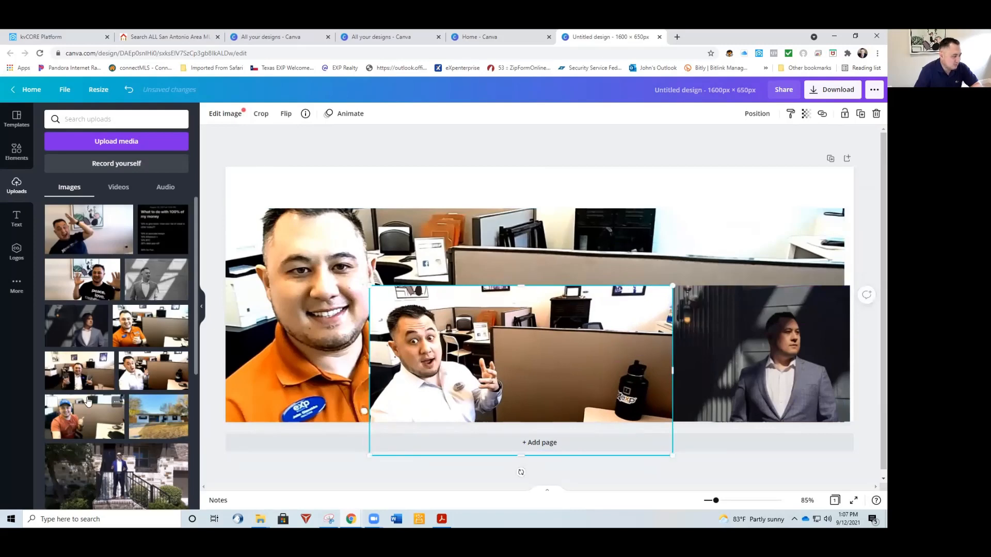
scroll(133, 383, down, 5)
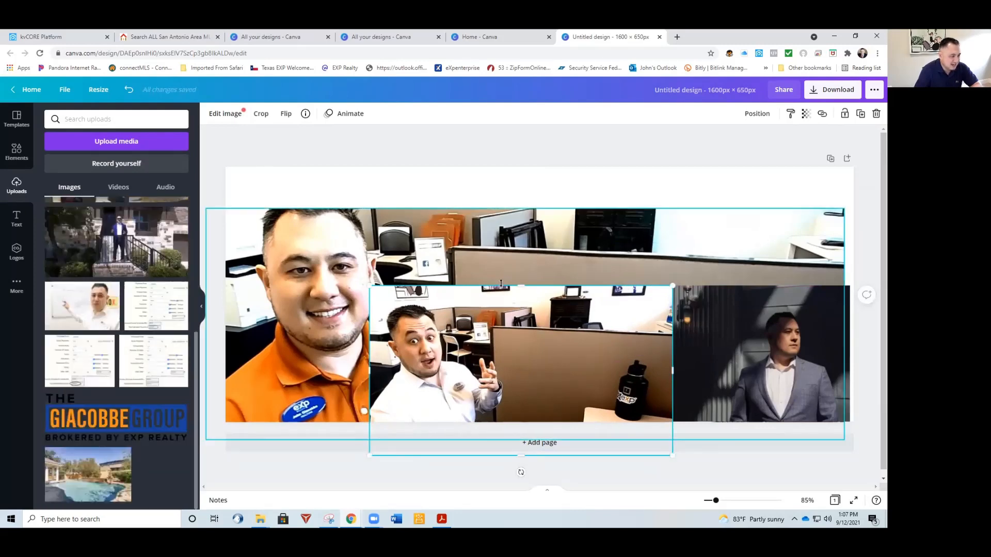
drag(442, 357, 315, 393)
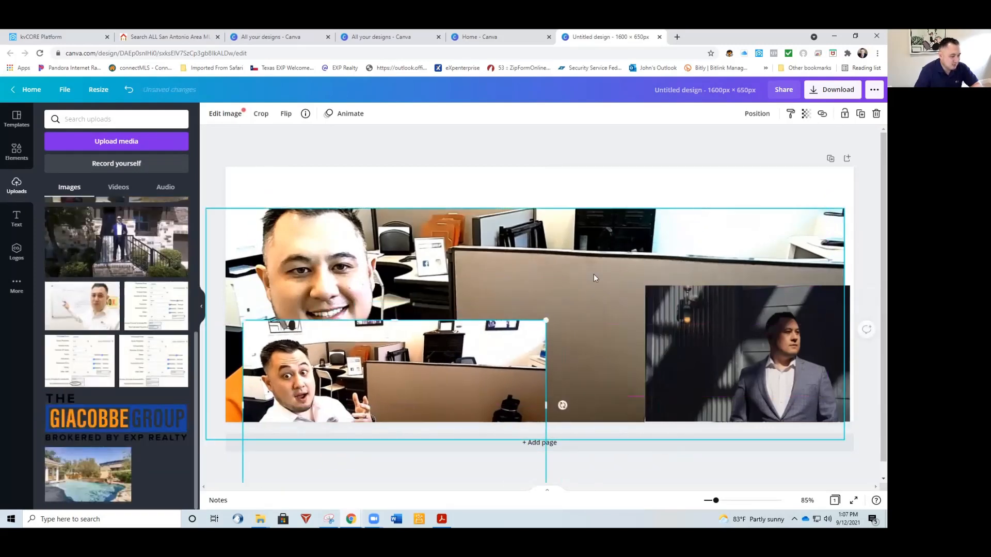
drag(423, 376, 586, 323)
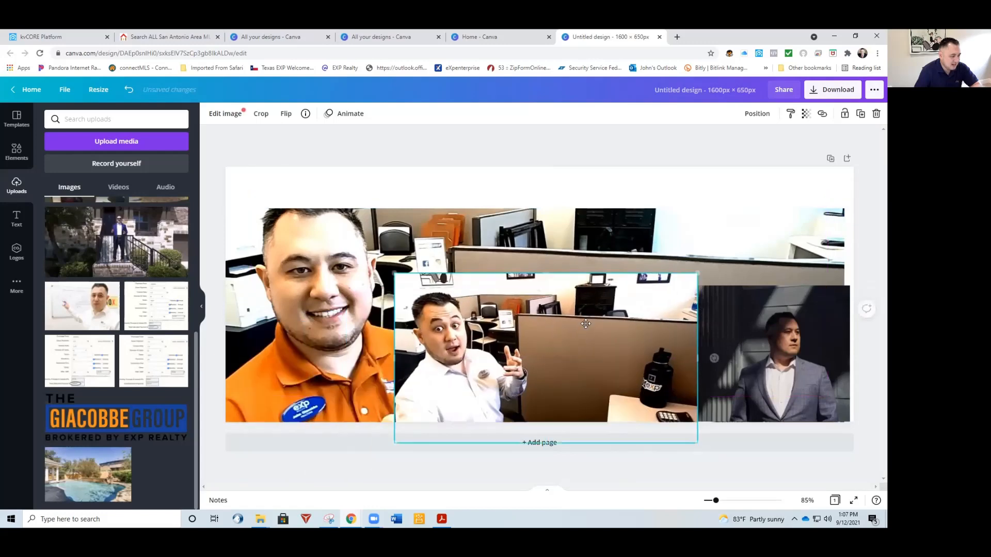
Add the uploaded Giacobbe Group logo, shrink it and place it in the upper-right corner of the design
click(129, 431)
drag(496, 349, 441, 409)
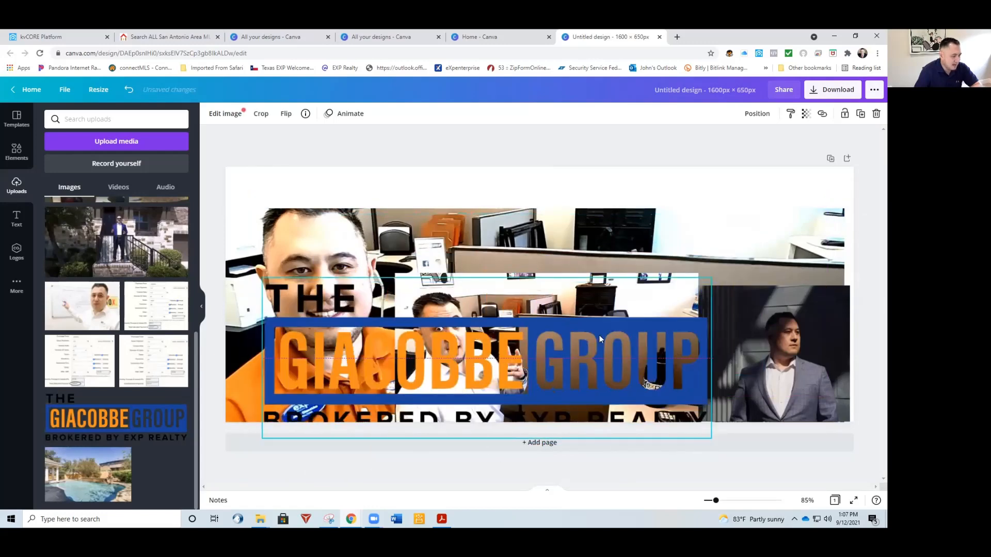
drag(628, 323, 513, 342)
drag(436, 411, 769, 400)
drag(832, 417, 828, 220)
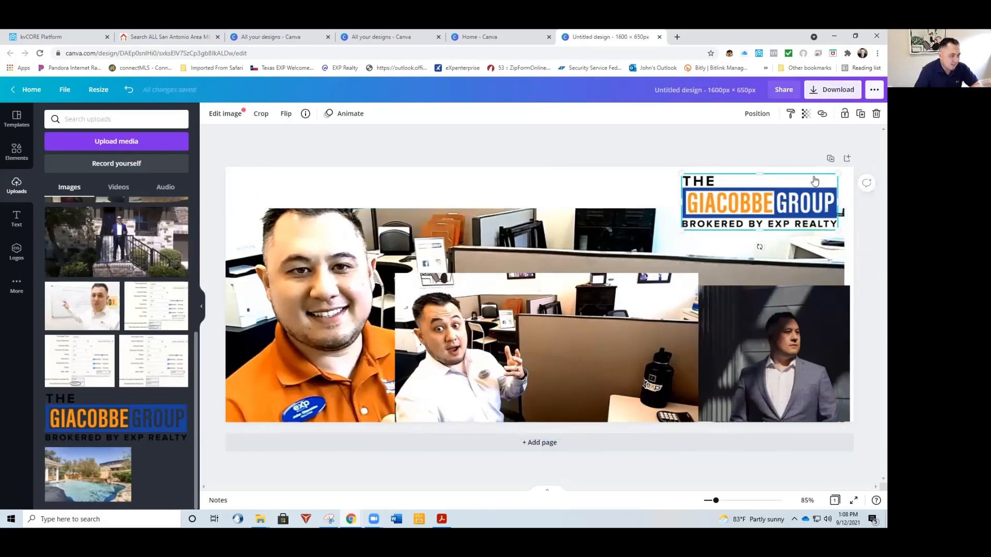
Download the finished design as a PNG and return to the own-image upload area in kvCORE's website settings
click(840, 91)
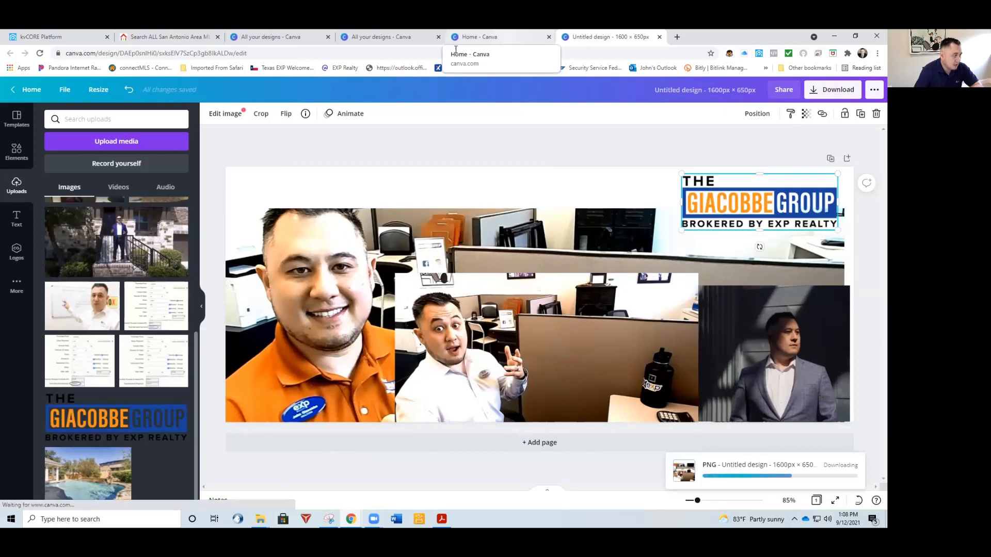
key(ctrl+1)
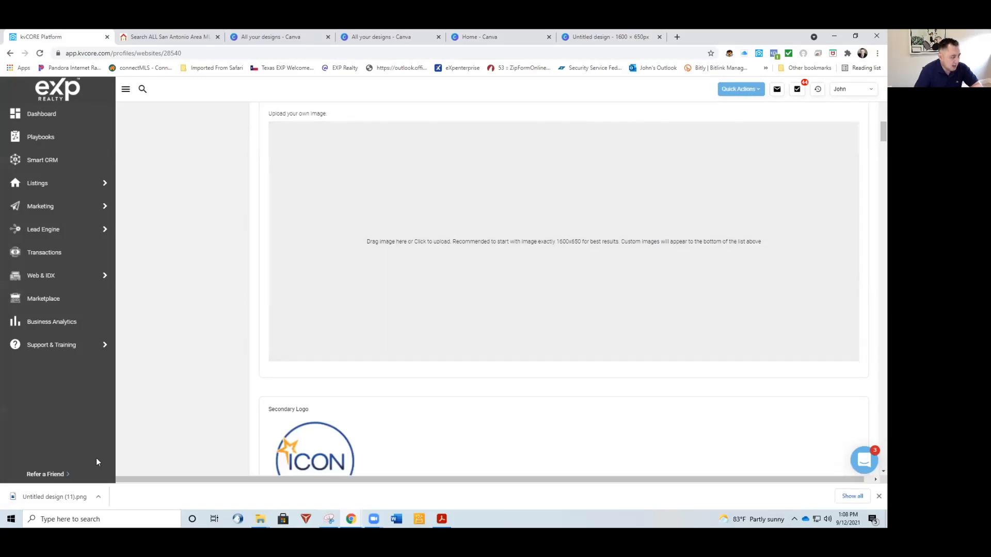
scroll(537, 290, up, 4)
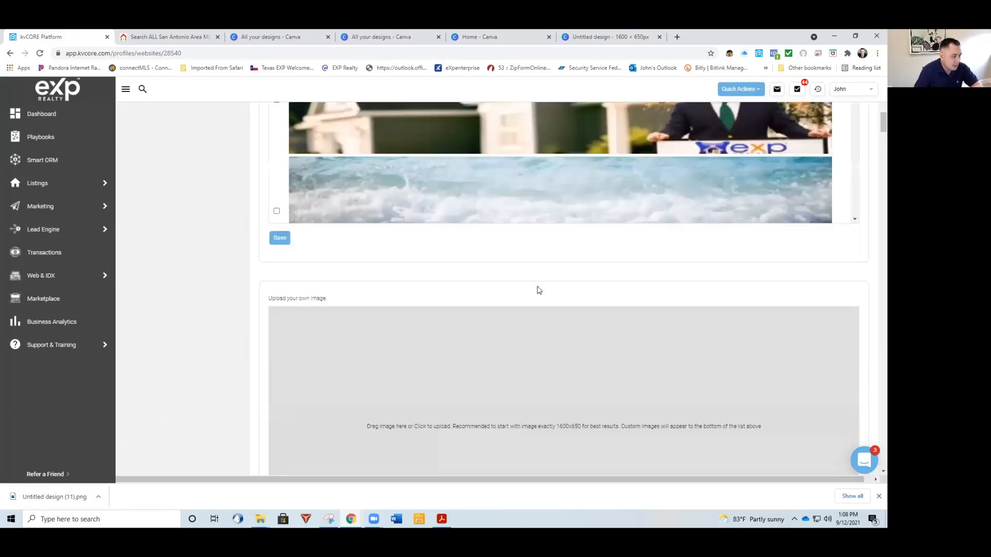
scroll(539, 289, down, 3)
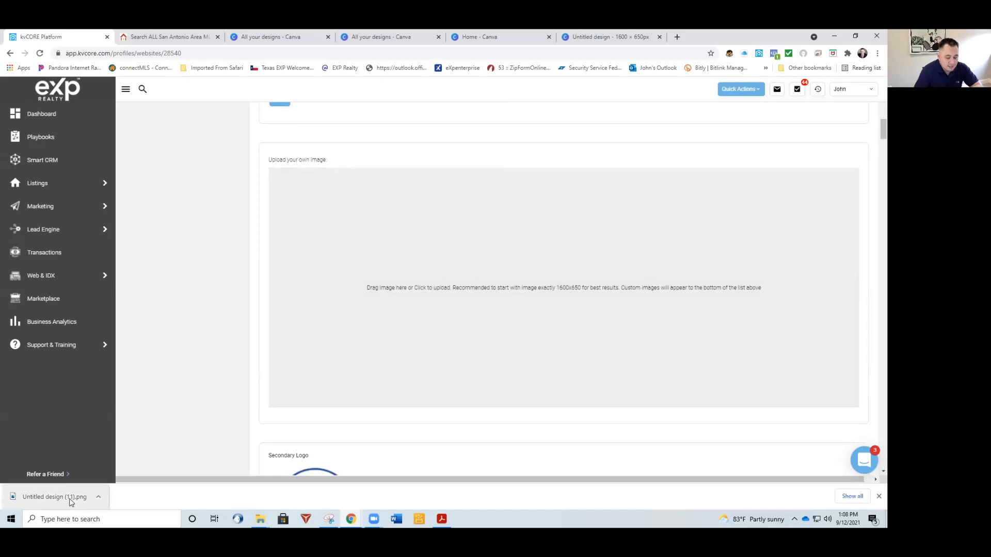
right_click(50, 501)
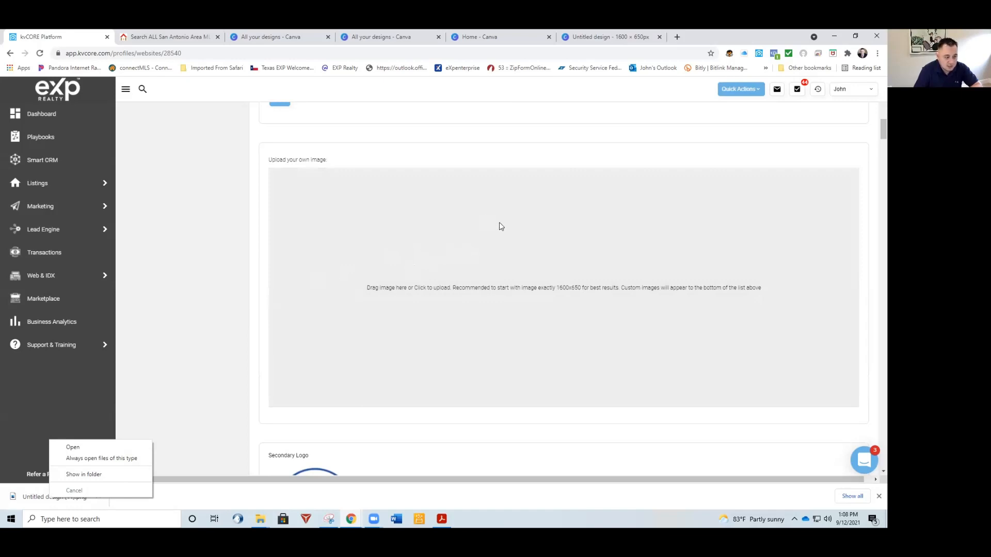
click(473, 337)
Review the background image list, image upload area and template theme in the website settings
scroll(472, 338, up, 7)
scroll(413, 440, down, 4)
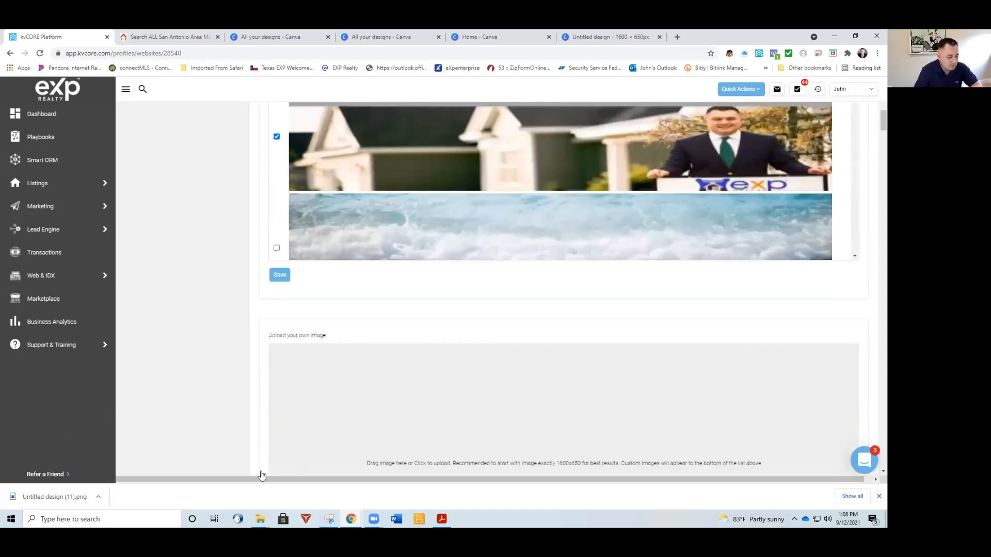
scroll(411, 308, up, 3)
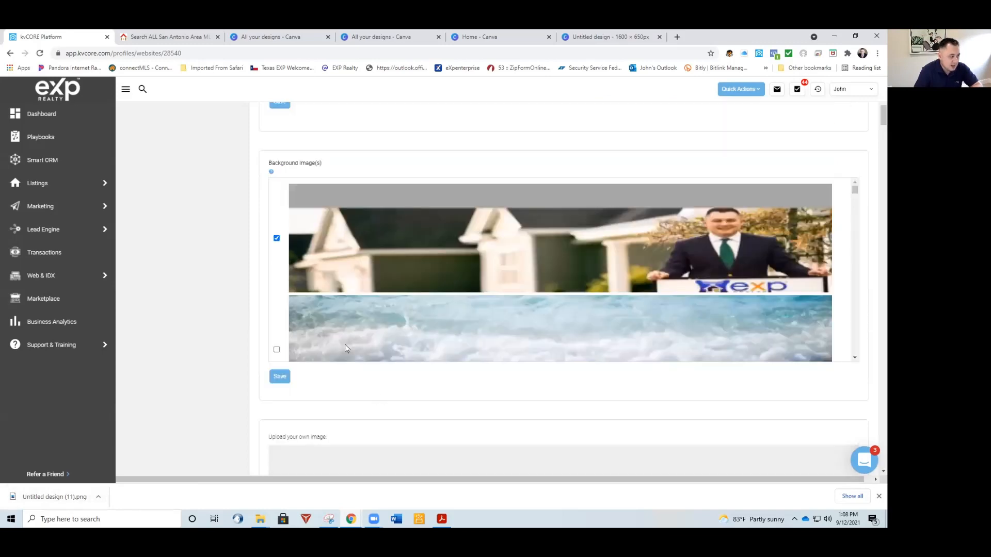
scroll(355, 361, up, 2)
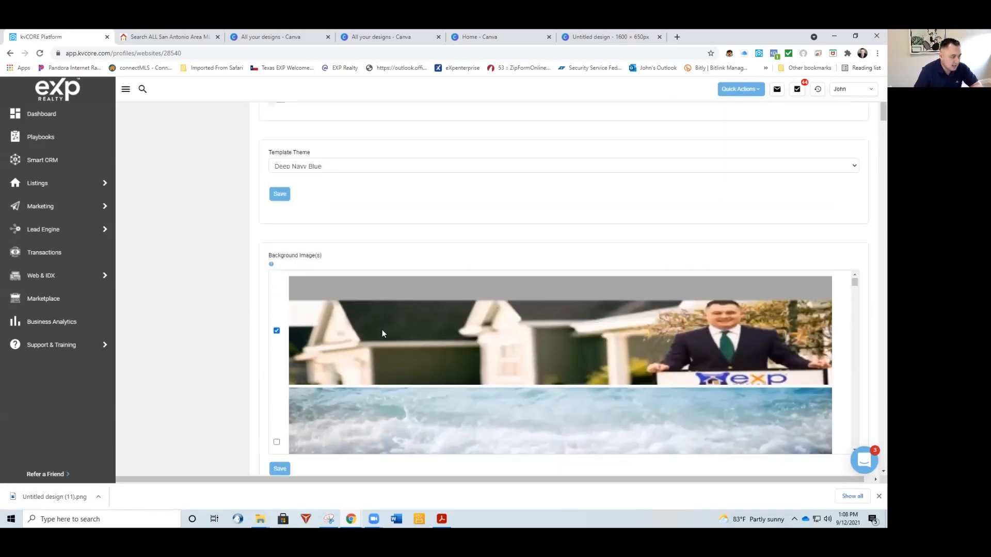
scroll(598, 392, down, 2)
scroll(590, 405, up, 2)
scroll(583, 372, up, 4)
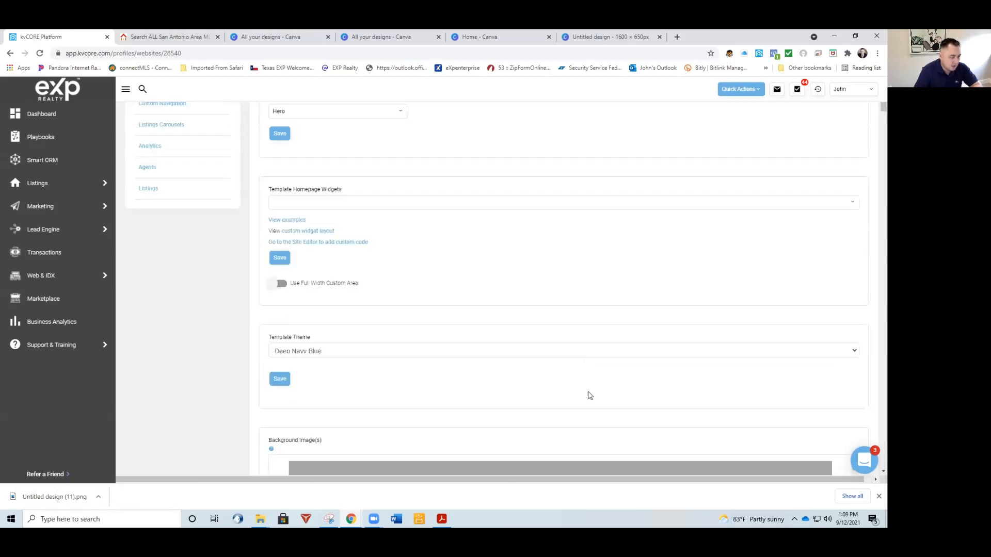
scroll(597, 339, down, 6)
scroll(596, 335, up, 2)
scroll(596, 339, up, 2)
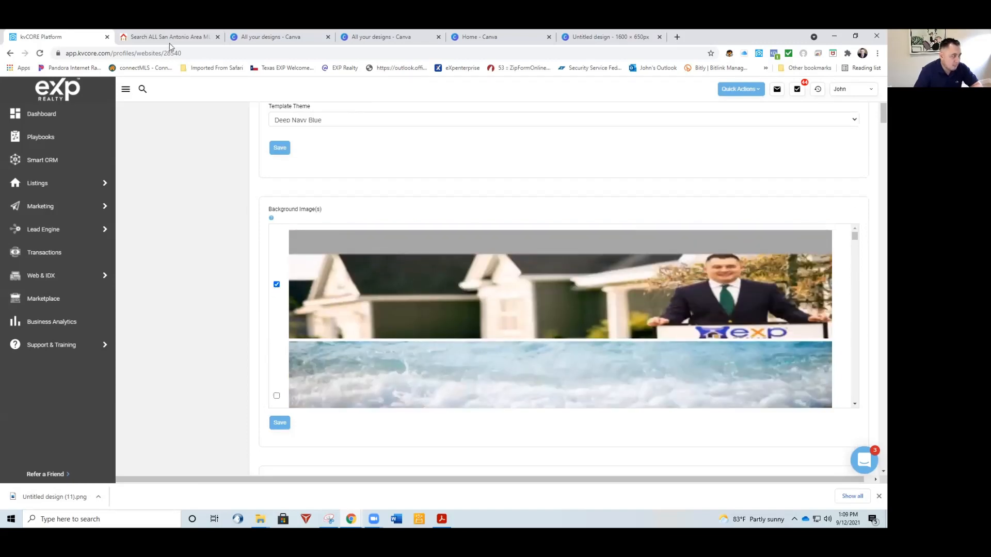
Reload the live agent website to check its homepage background, and return to kvCORE's background image settings
click(155, 37)
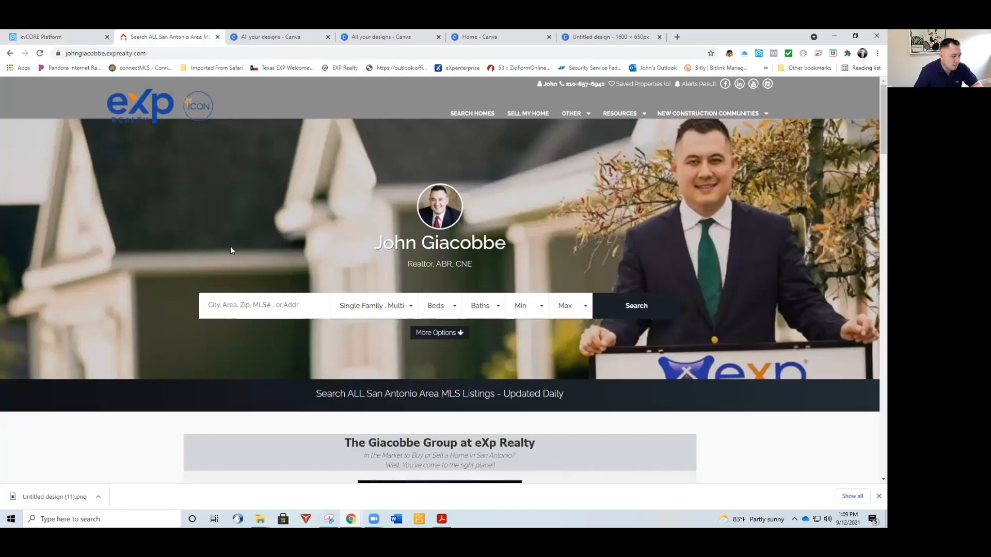
click(40, 53)
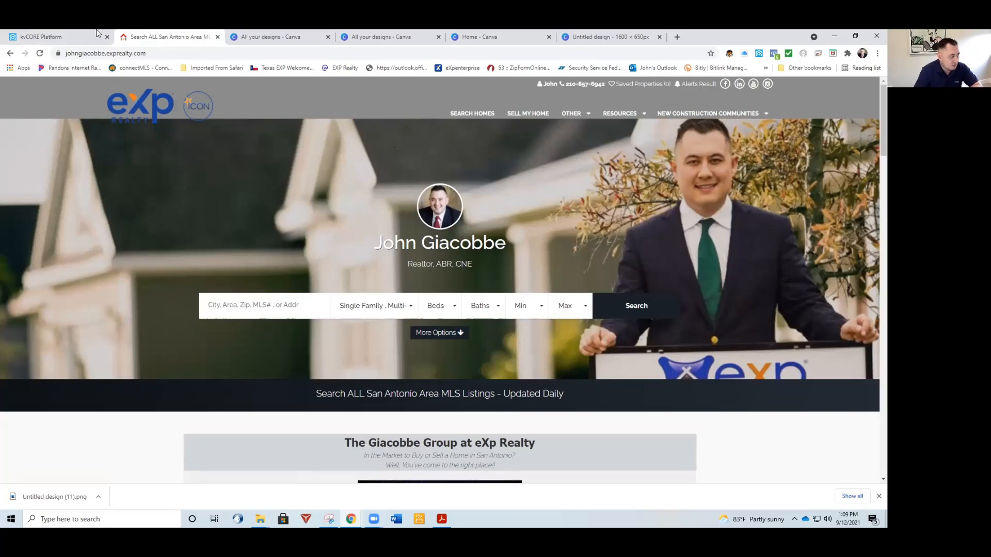
click(112, 35)
scroll(196, 287, down, 2)
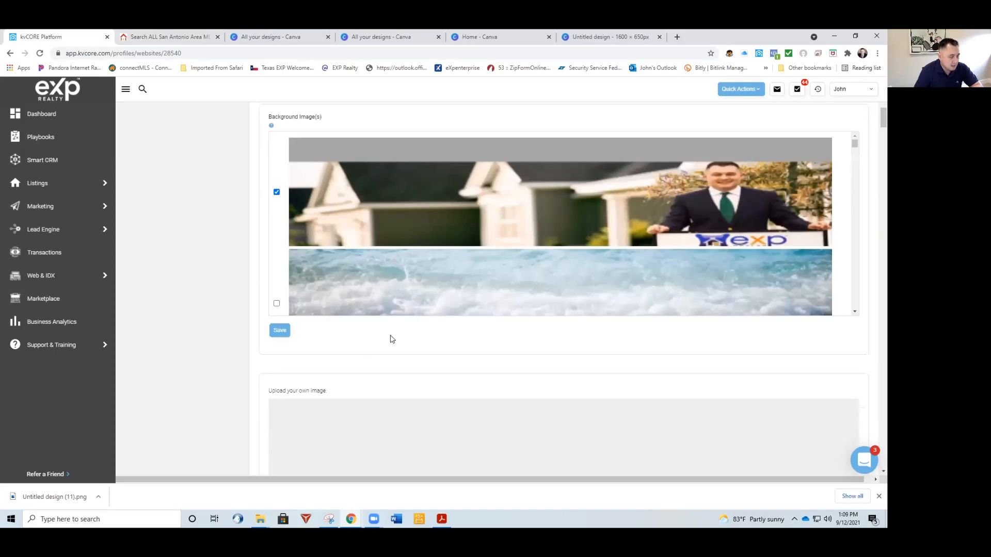
scroll(407, 310, up, 3)
Return to the live agent website and examine the homepage header and its New Construction Communities links
click(480, 37)
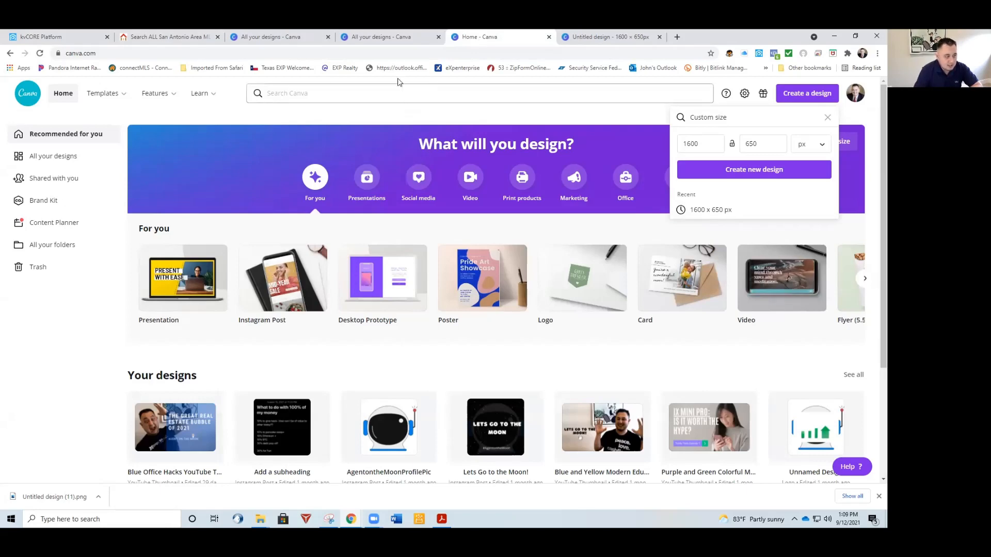
click(367, 38)
click(291, 38)
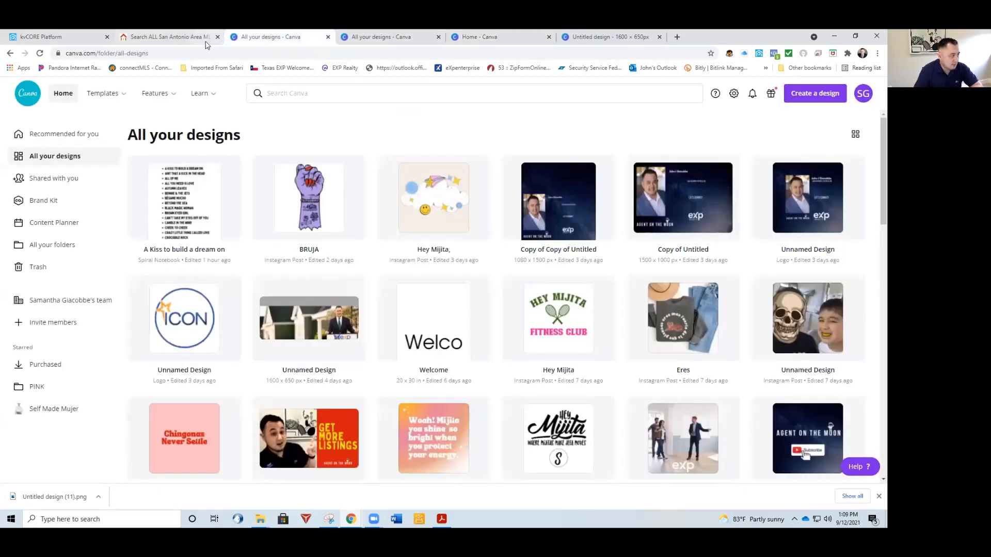
click(142, 39)
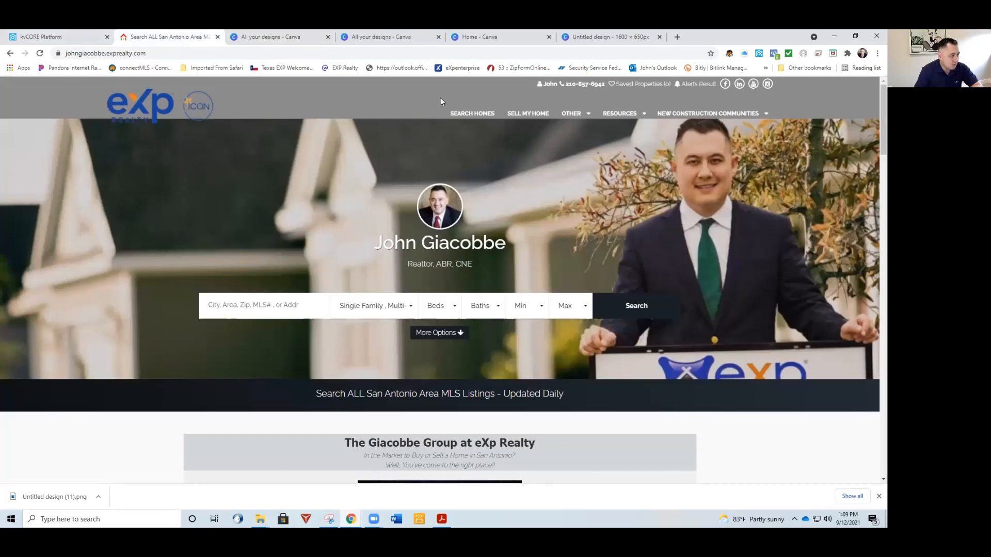
mouse_move(711, 113)
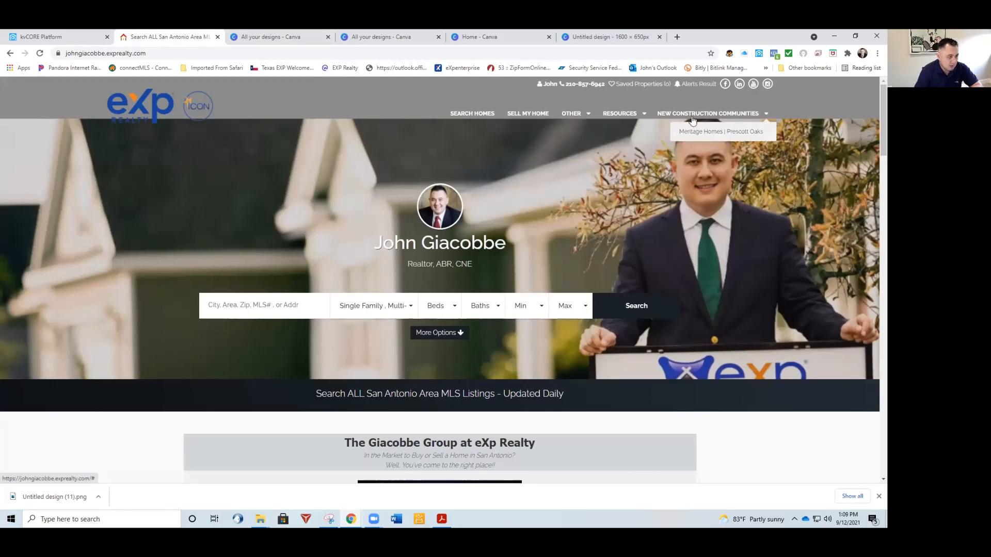
mouse_move(741, 110)
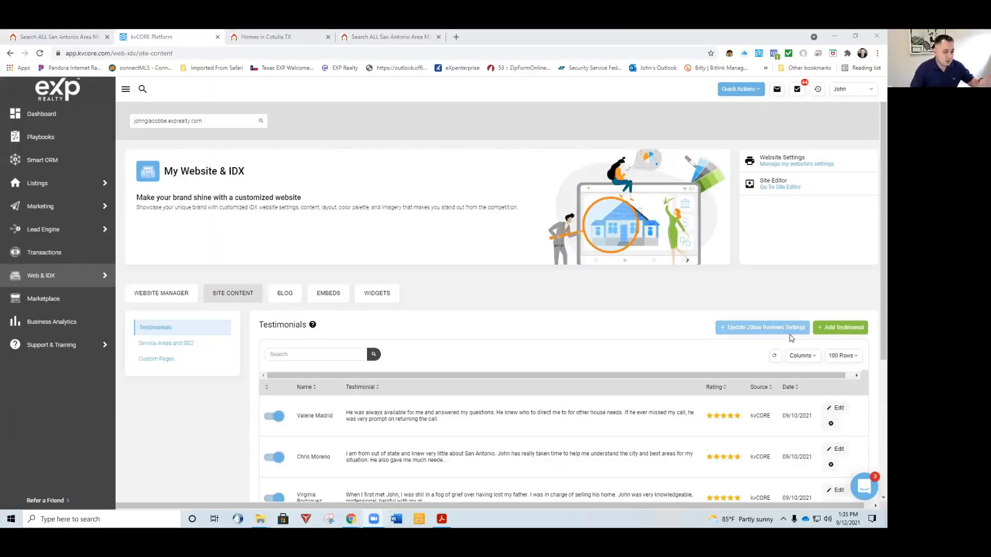
Review the testimonials list in kvCORE's website content
scroll(791, 338, down, 4)
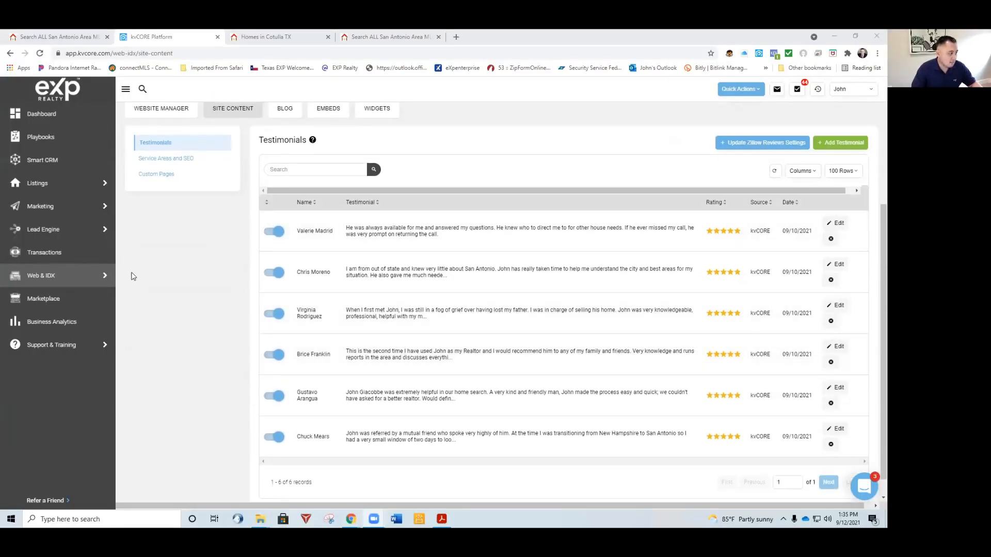
mouse_move(60, 282)
click(164, 300)
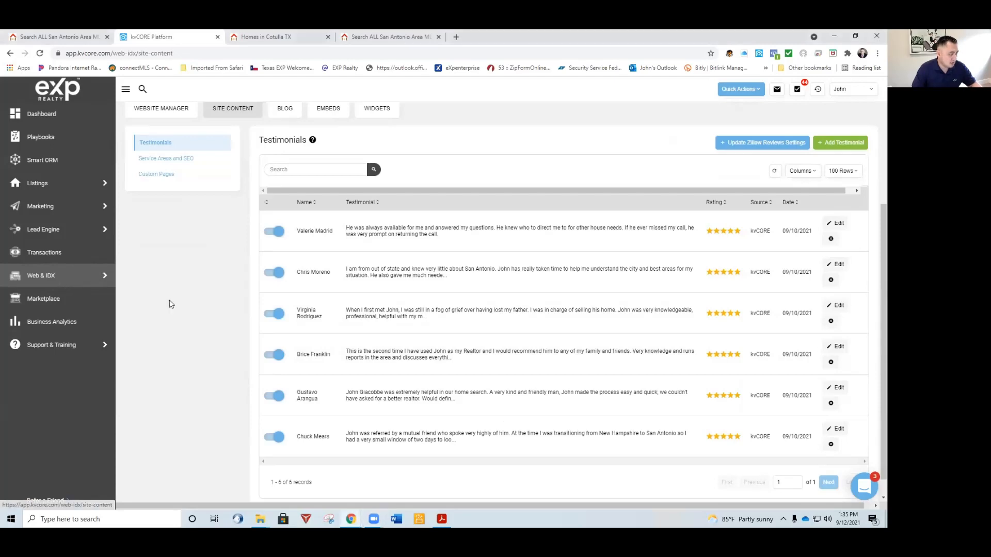
scroll(581, 266, up, 2)
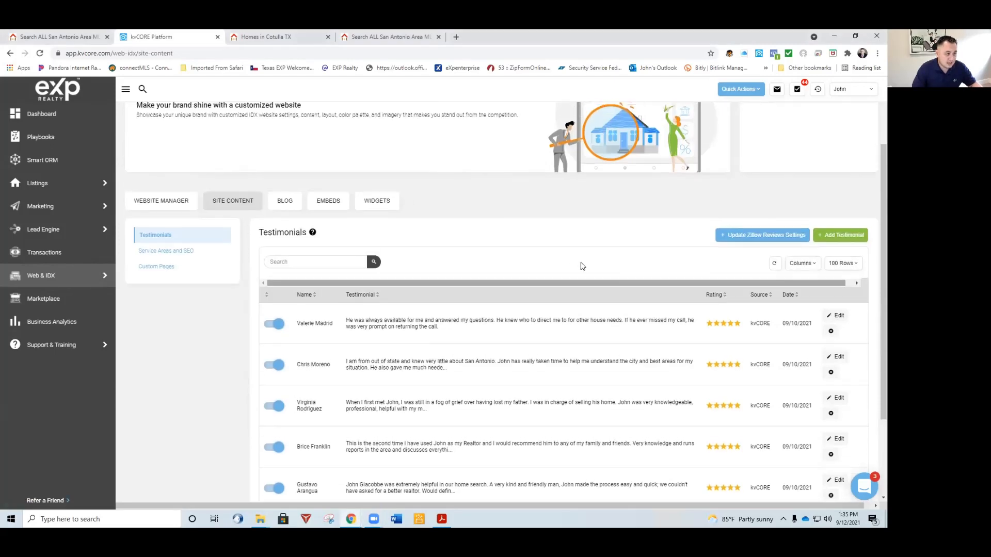
Inspect the name and text fields of the form for adding a testimonial, and close it without adding one
click(844, 237)
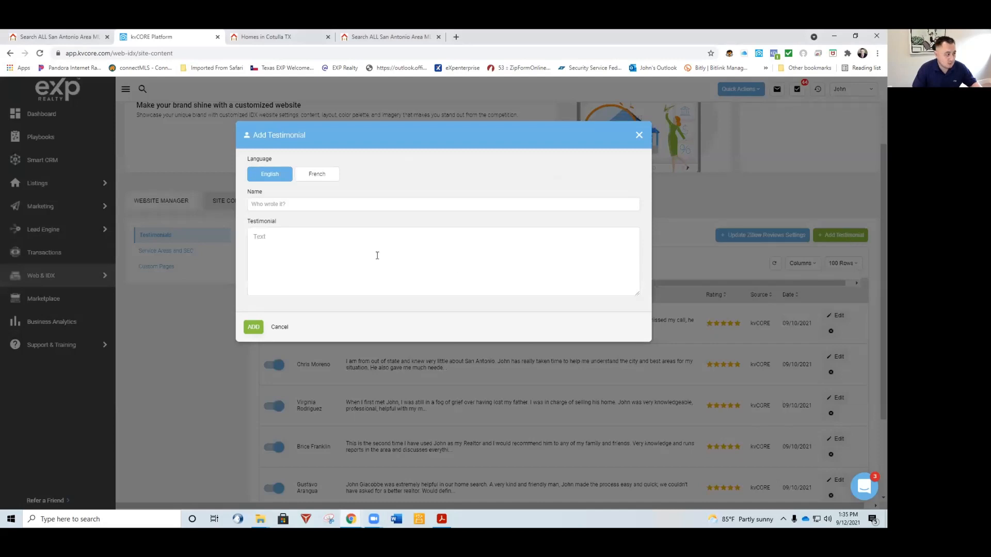
click(284, 203)
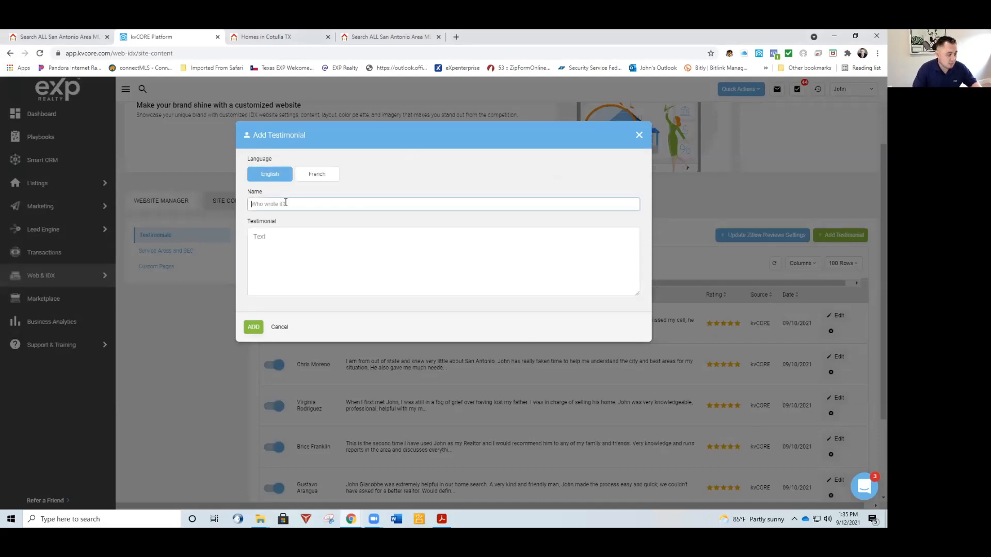
click(296, 241)
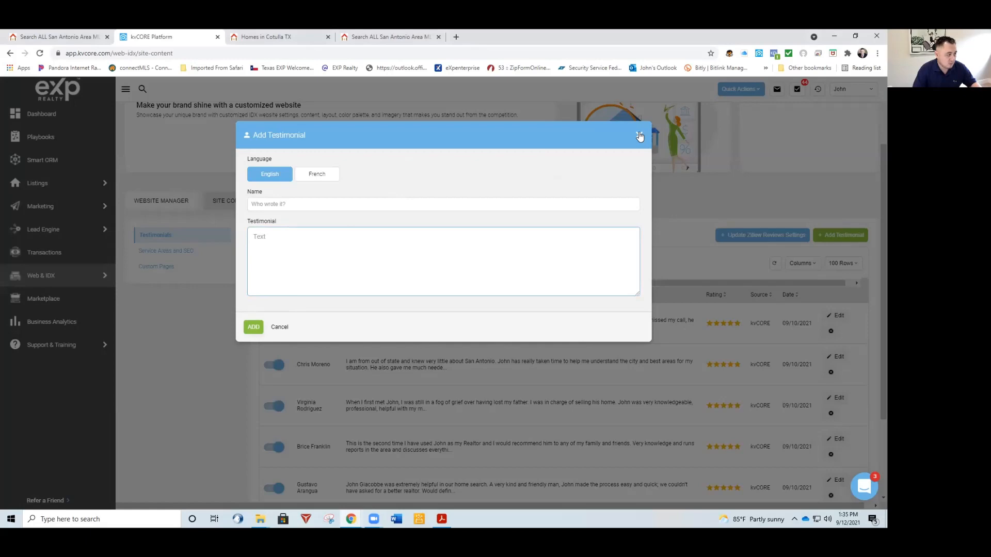
click(639, 136)
scroll(424, 340, down, 2)
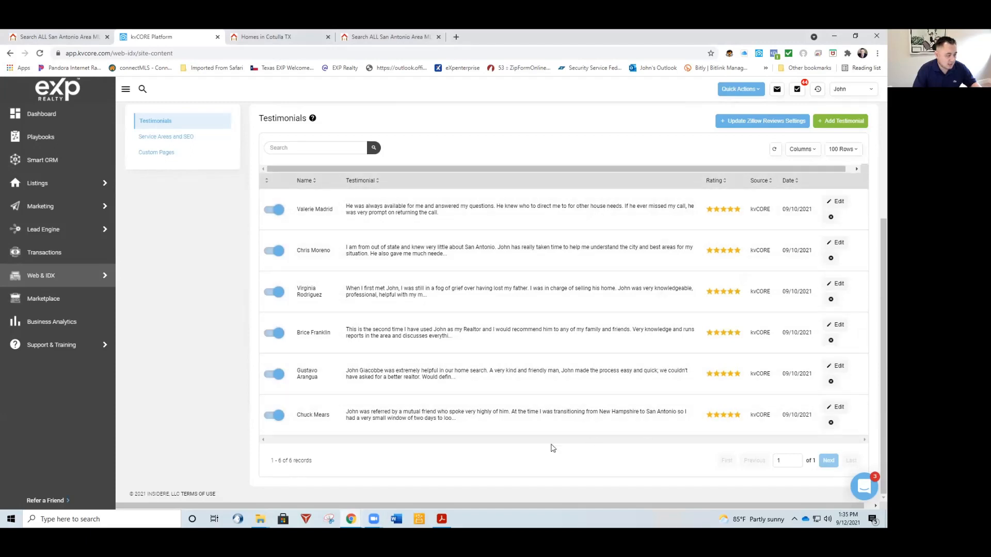
Open the website settings and look through them down to the custom header, body and footer code
mouse_move(72, 280)
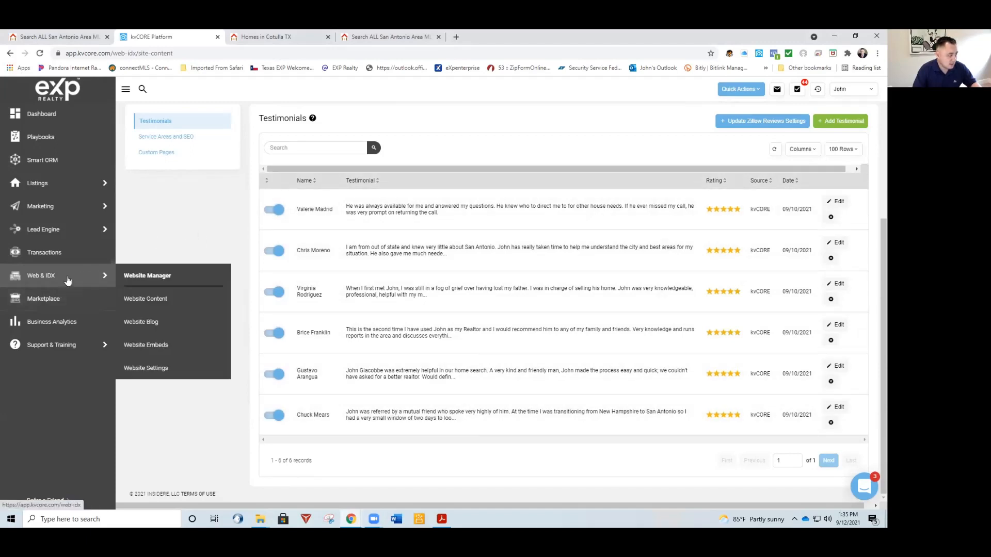
click(155, 372)
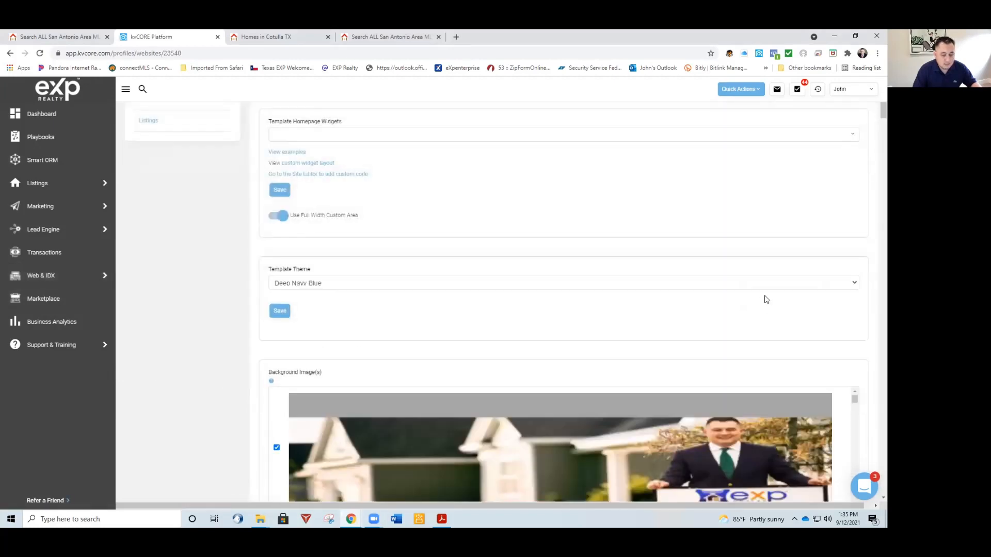
scroll(794, 313, down, 10)
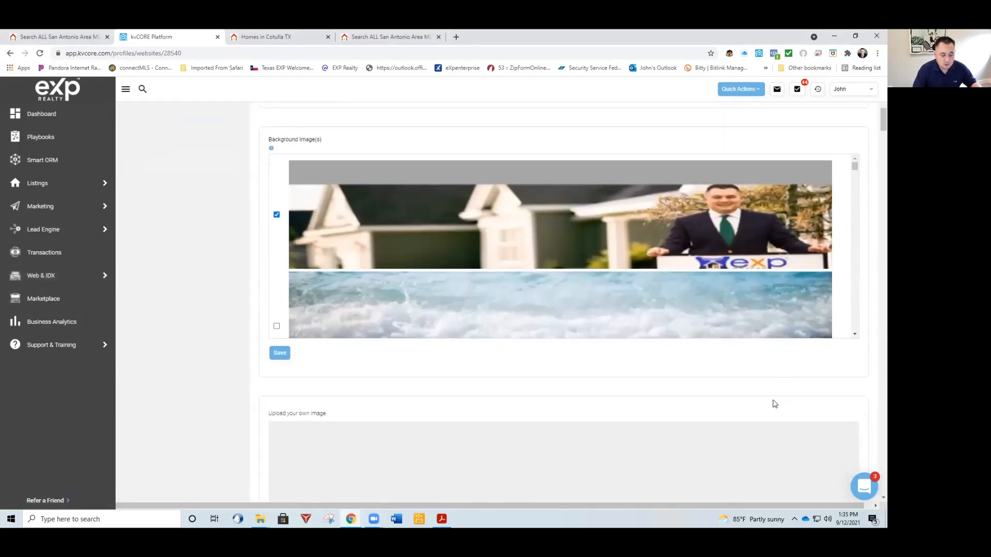
scroll(764, 398, down, 15)
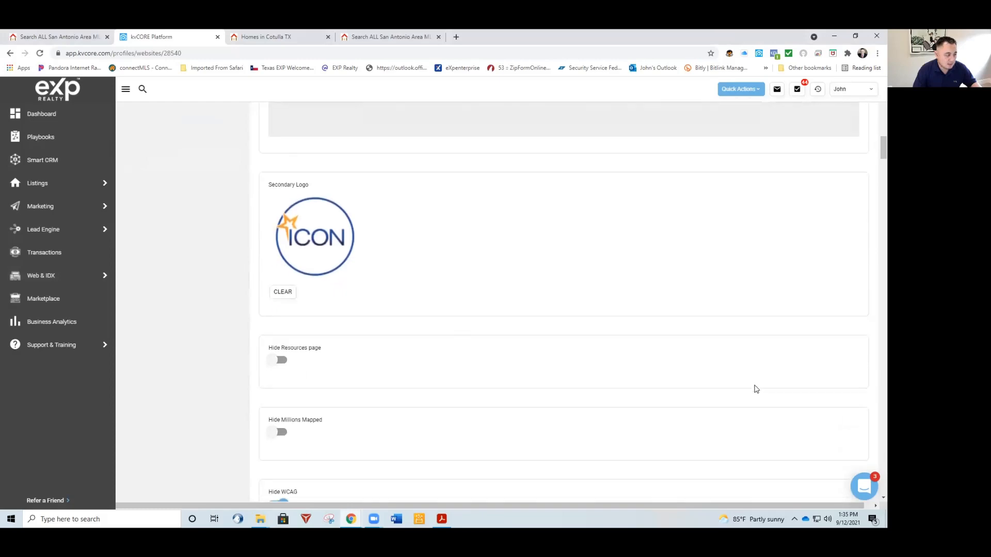
scroll(756, 389, down, 10)
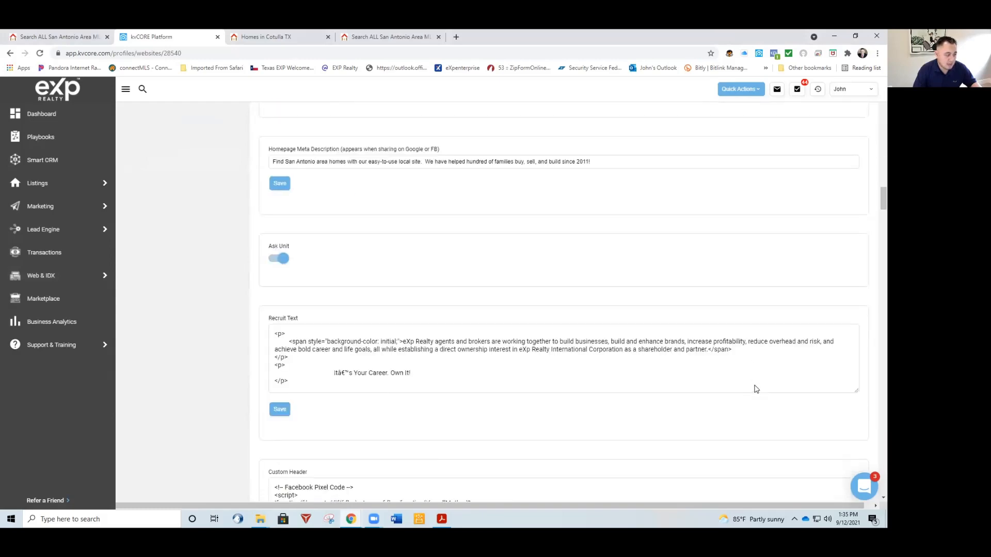
scroll(523, 346, down, 5)
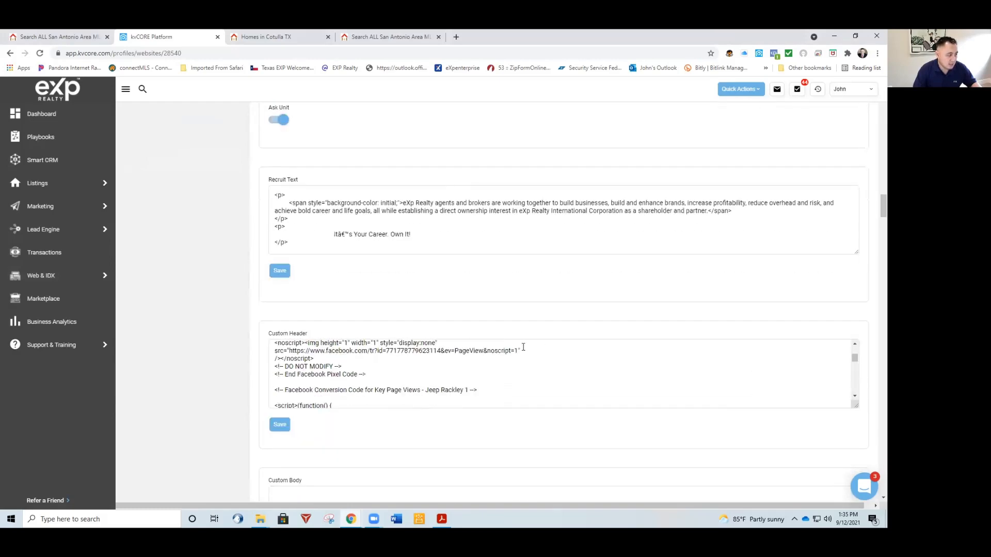
scroll(771, 411, down, 3)
scroll(856, 431, down, 2)
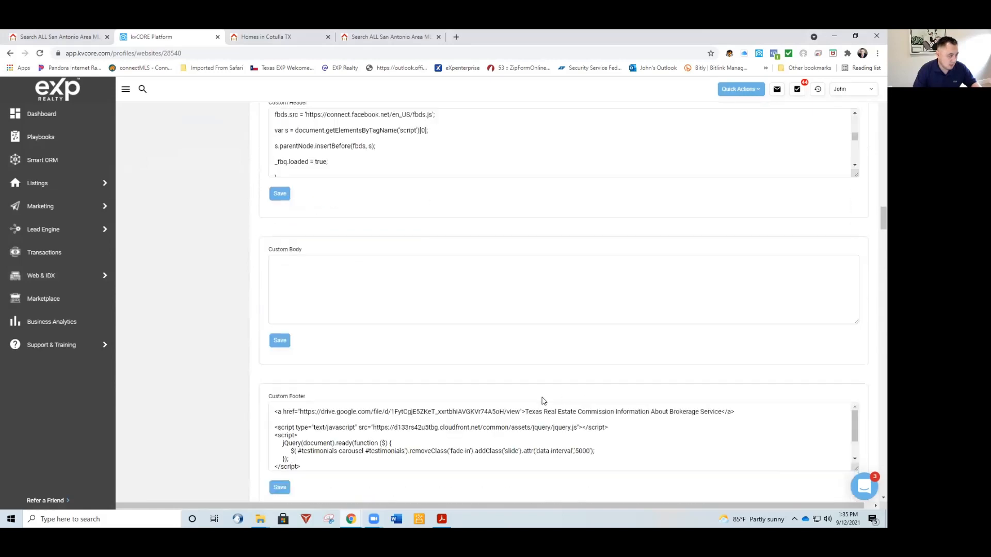
Review the testimonials carousel script and star-rating style in the Custom Footer code, and save the footer setting
scroll(359, 421, down, 1)
scroll(360, 421, up, 3)
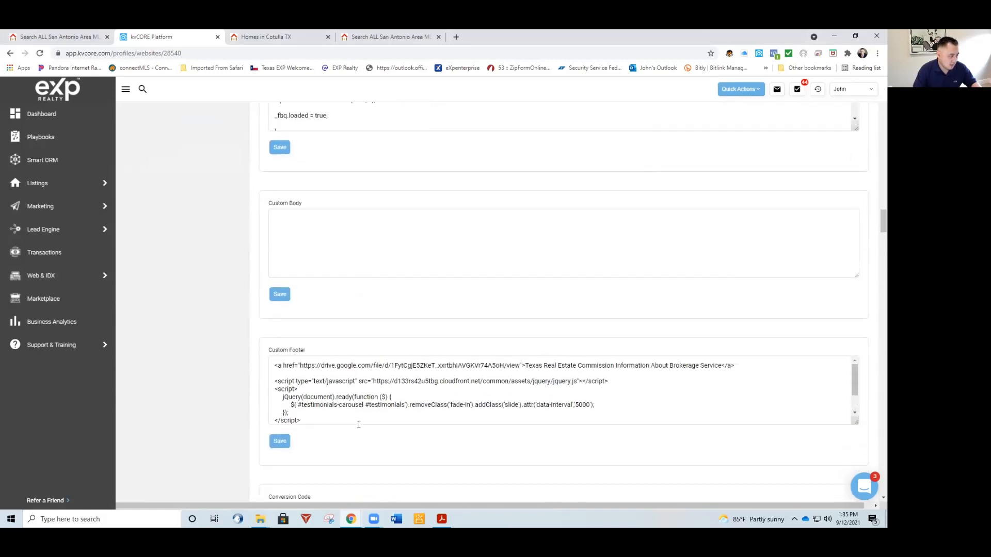
scroll(314, 424, up, 1)
scroll(361, 438, down, 1)
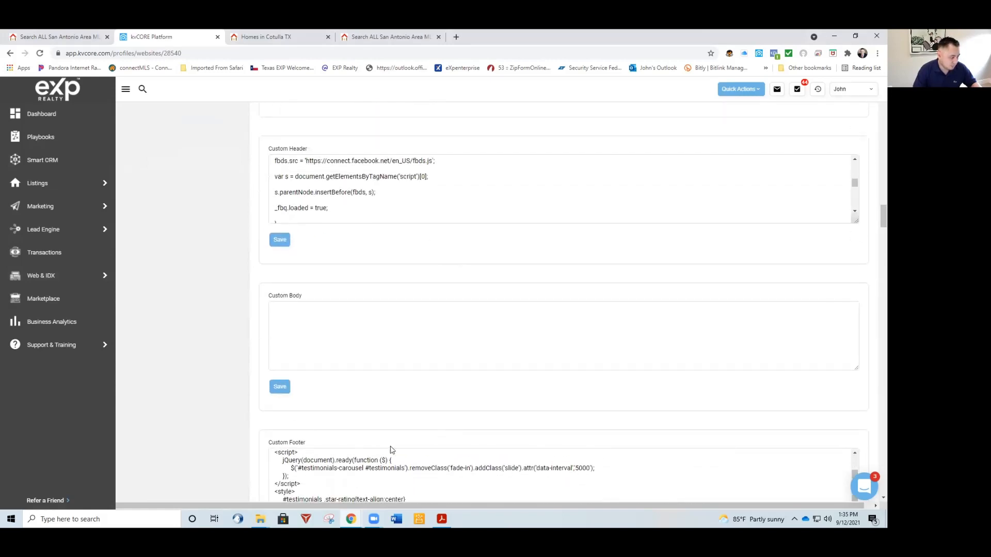
scroll(559, 407, down, 4)
scroll(414, 315, down, 1)
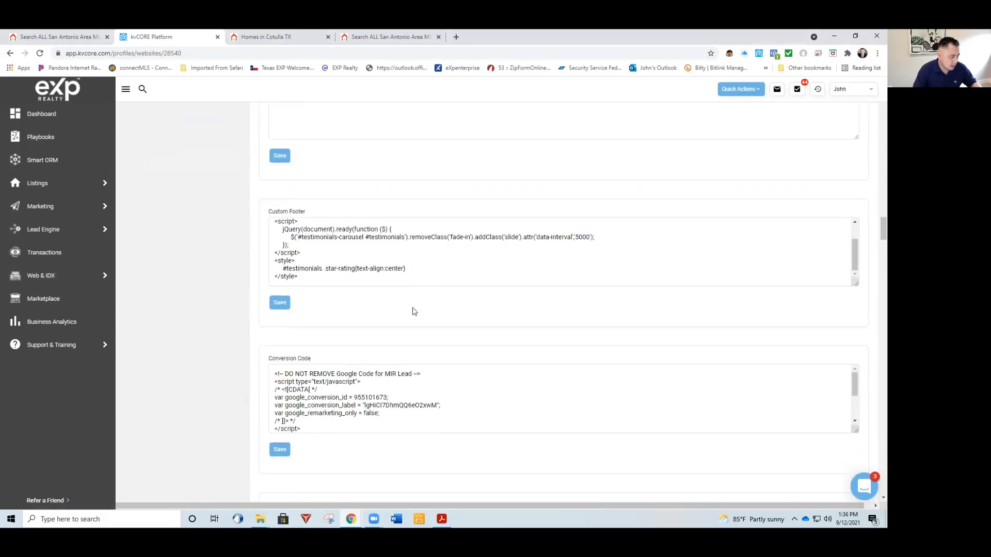
scroll(305, 264, up, 1)
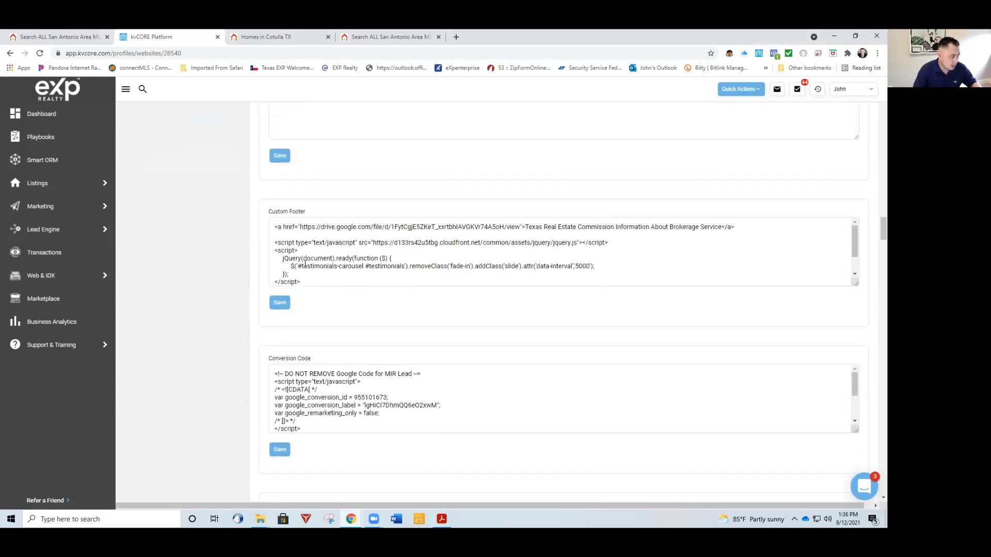
click(274, 243)
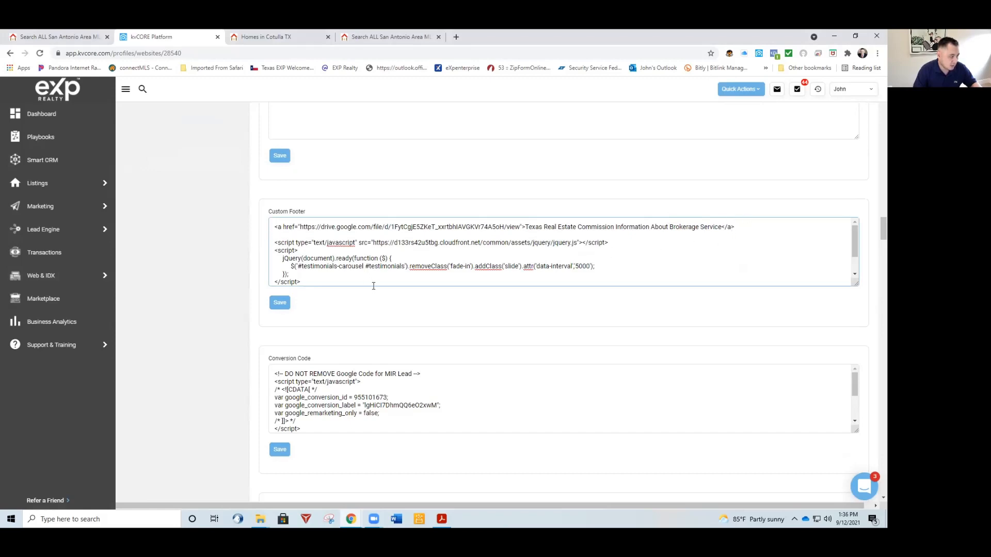
scroll(336, 274, down, 1)
click(280, 307)
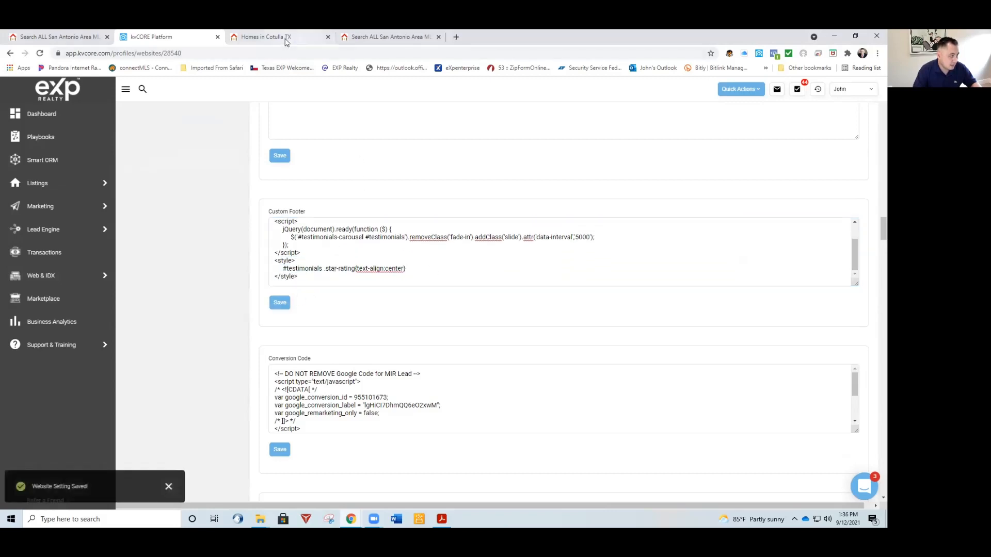
Switch to the live agent website and advance its testimonials carousel to another review
click(361, 37)
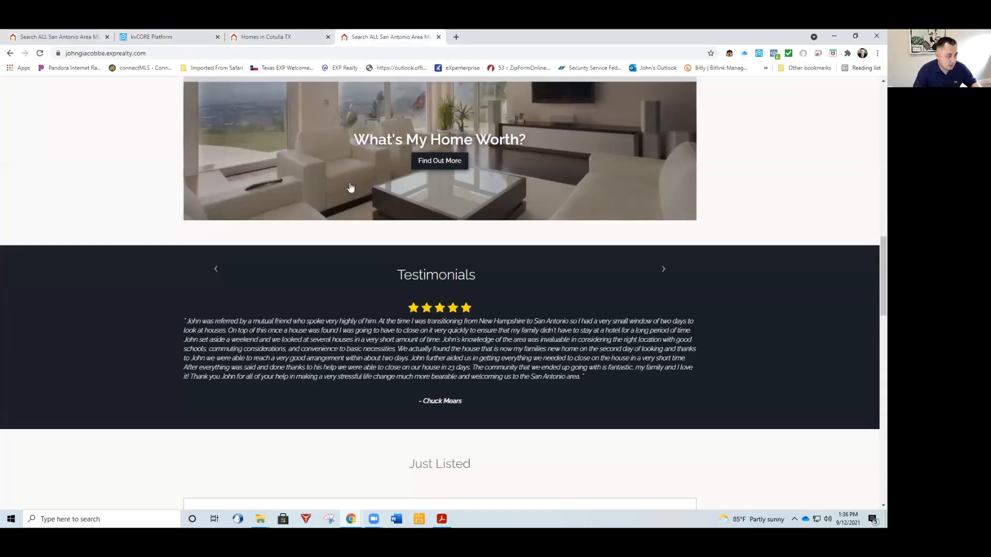
scroll(416, 352, up, 1)
scroll(305, 334, down, 1)
click(665, 271)
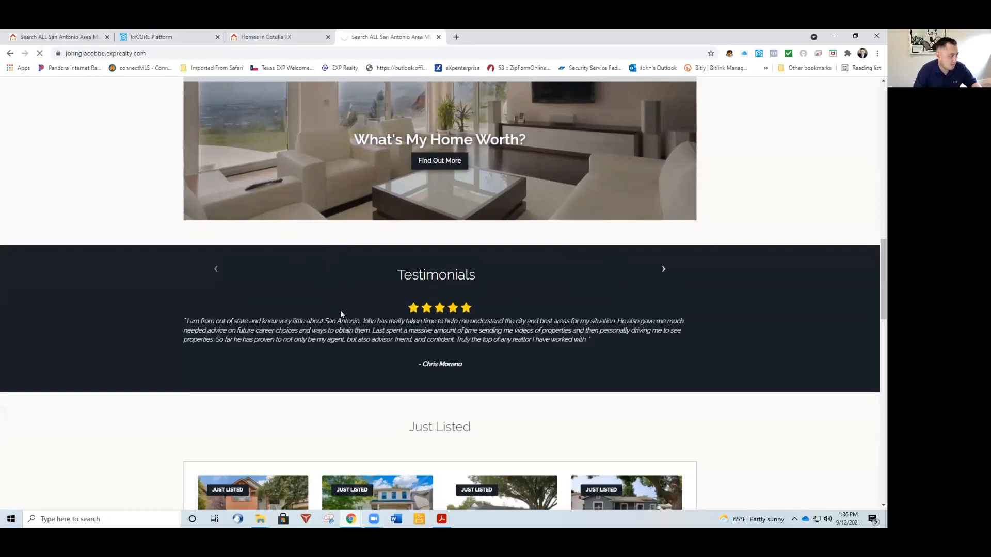
Check the live homepage's footer links and the sections between the footer and the testimonials
scroll(290, 279, down, 15)
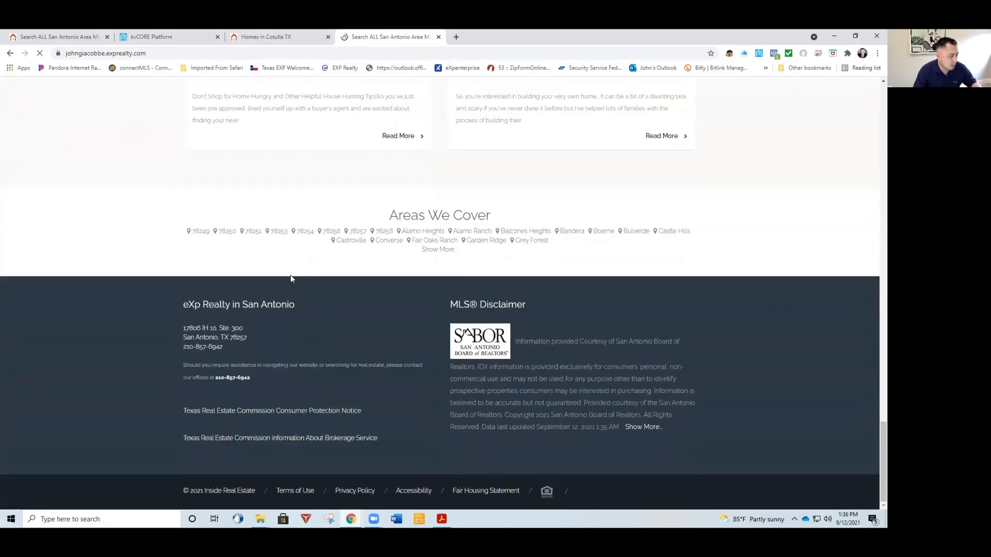
scroll(354, 215, up, 12)
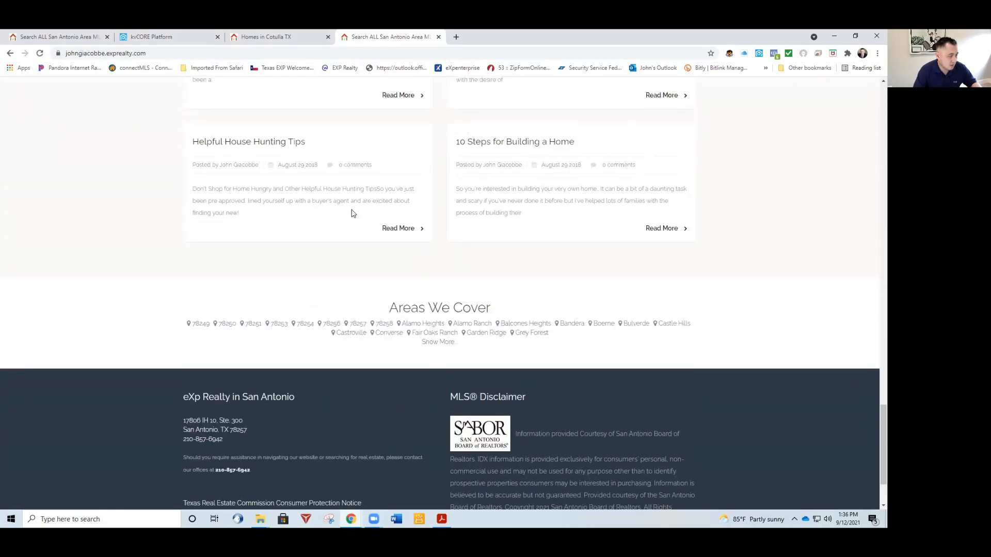
scroll(351, 211, up, 9)
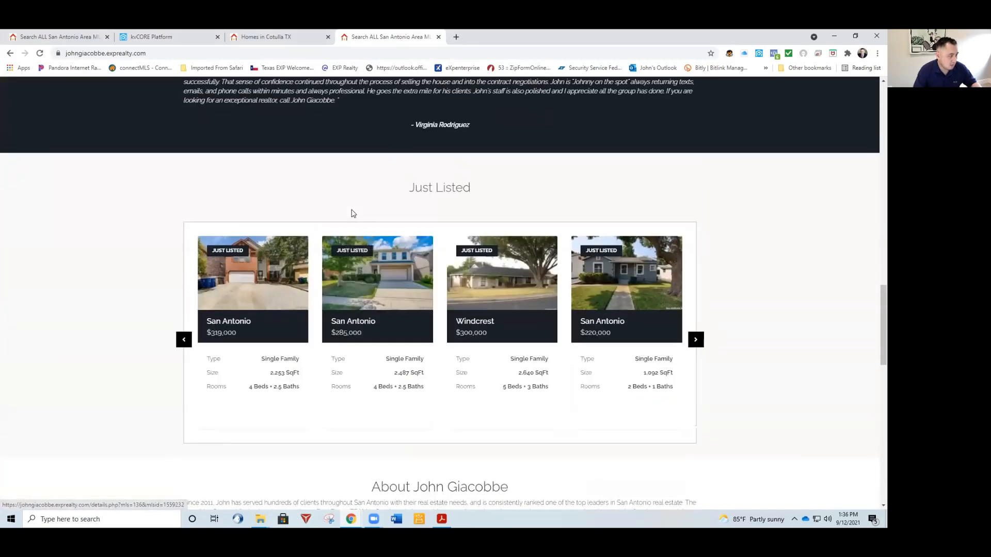
scroll(361, 410, down, 2)
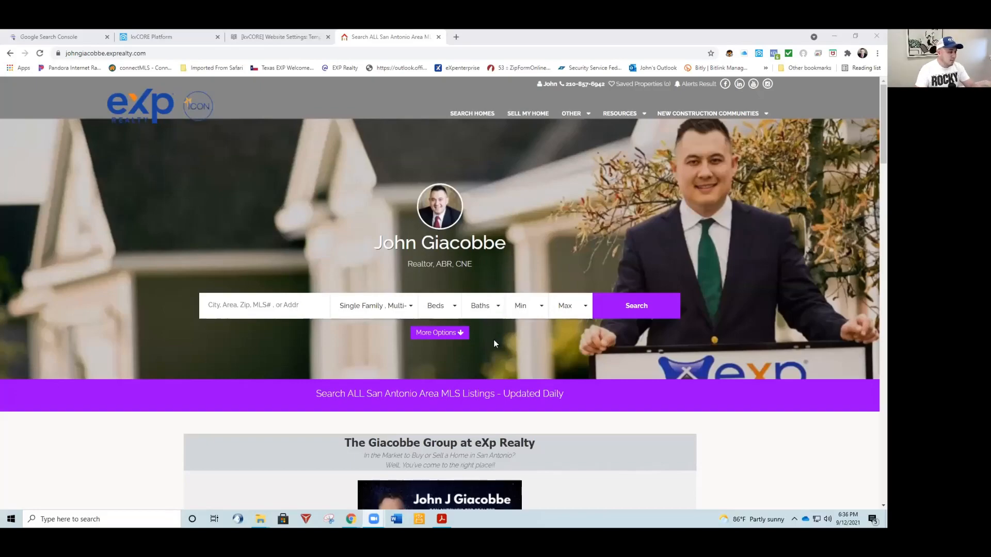
Examine the colour theme of the live homepage from the search area down to the testimonials and Just Listed sections
scroll(493, 339, down, 3)
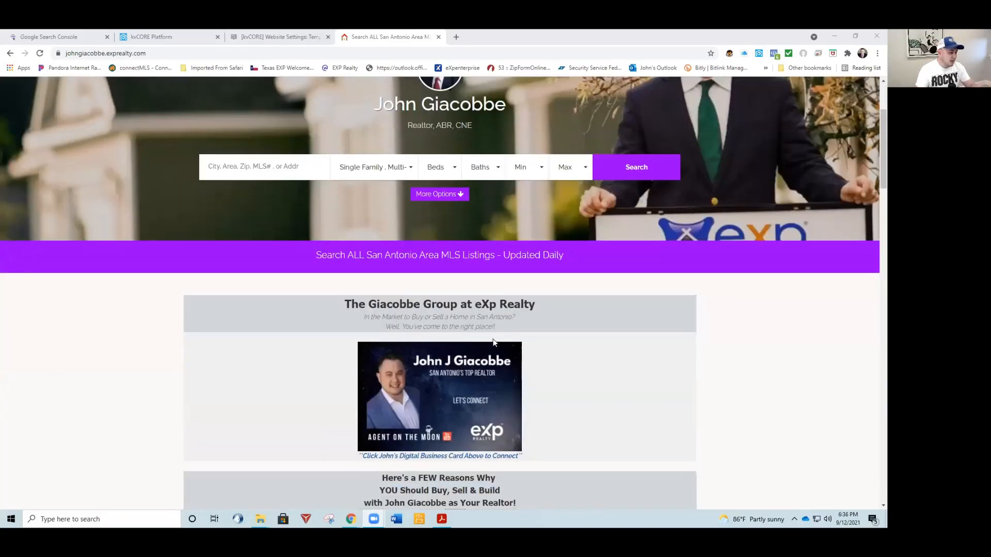
scroll(494, 342, down, 14)
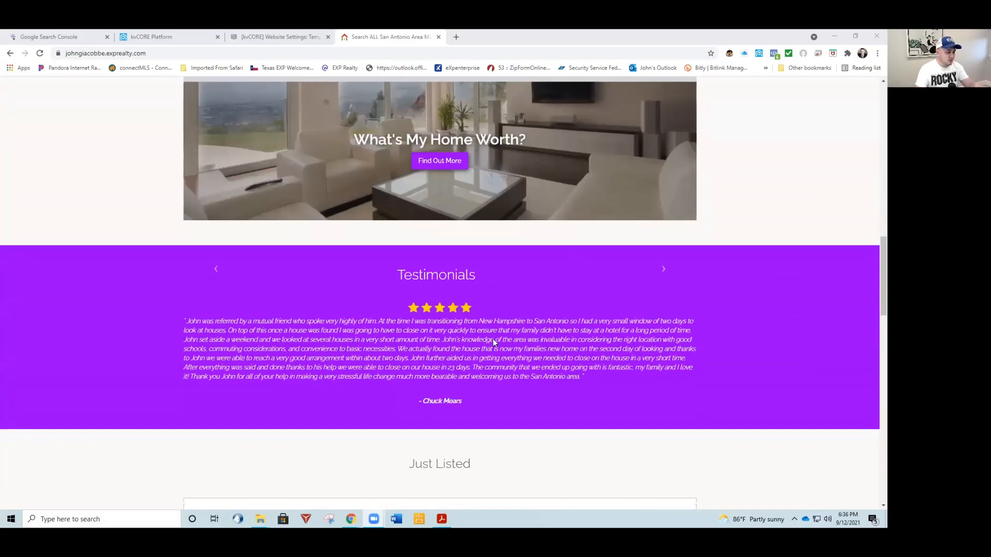
scroll(494, 339, down, 7)
scroll(493, 342, up, 3)
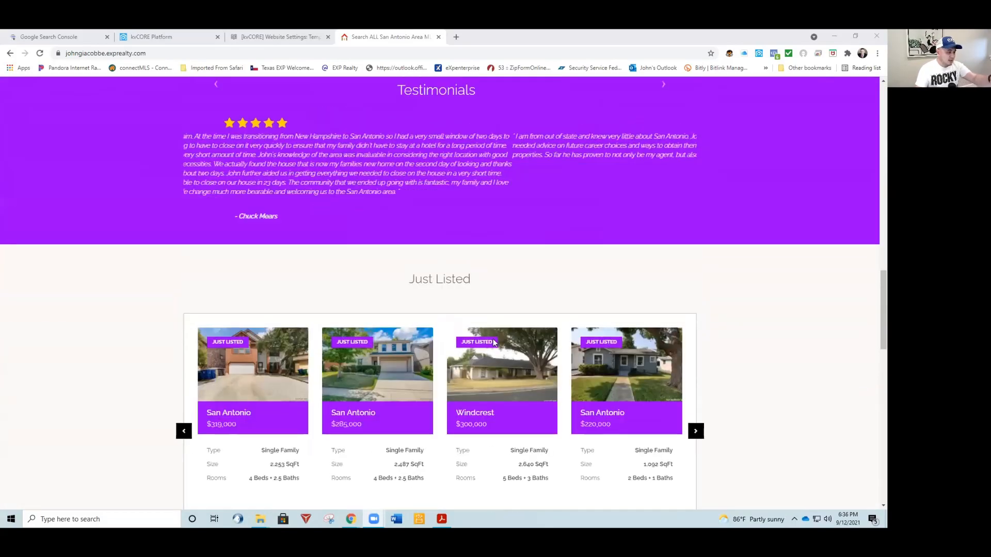
scroll(493, 341, up, 20)
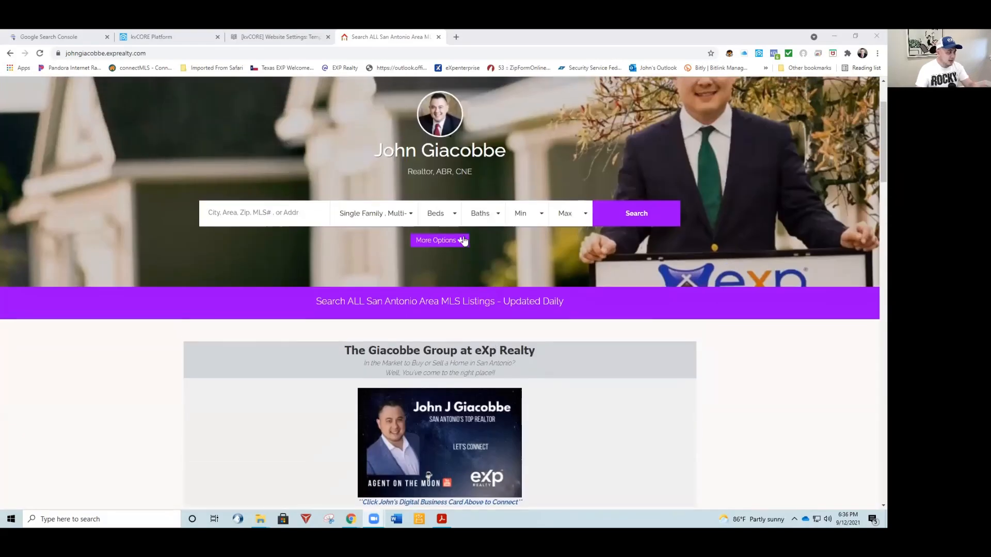
Return to kvCORE and open the Site Settings of the agent's own website from the Websites list
click(264, 38)
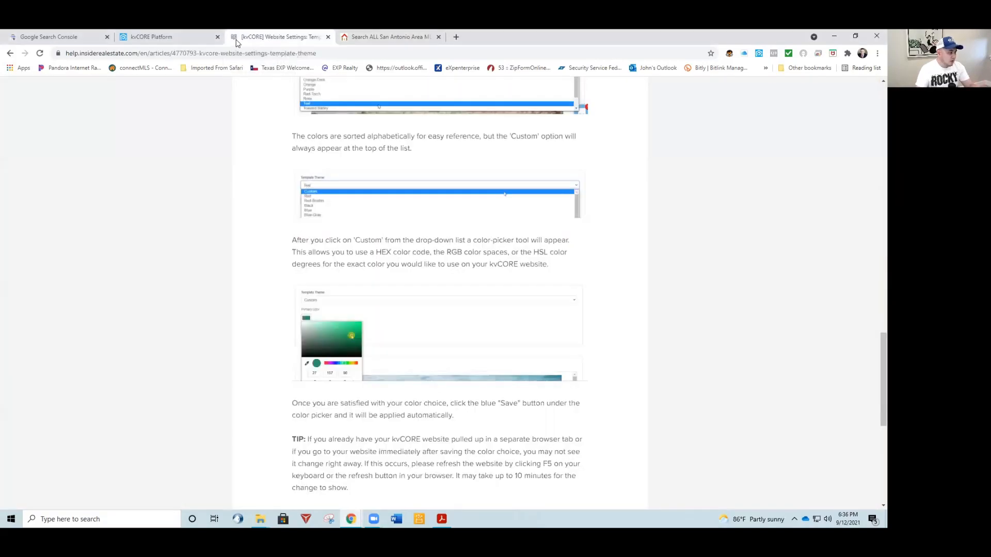
click(191, 43)
scroll(243, 213, up, 2)
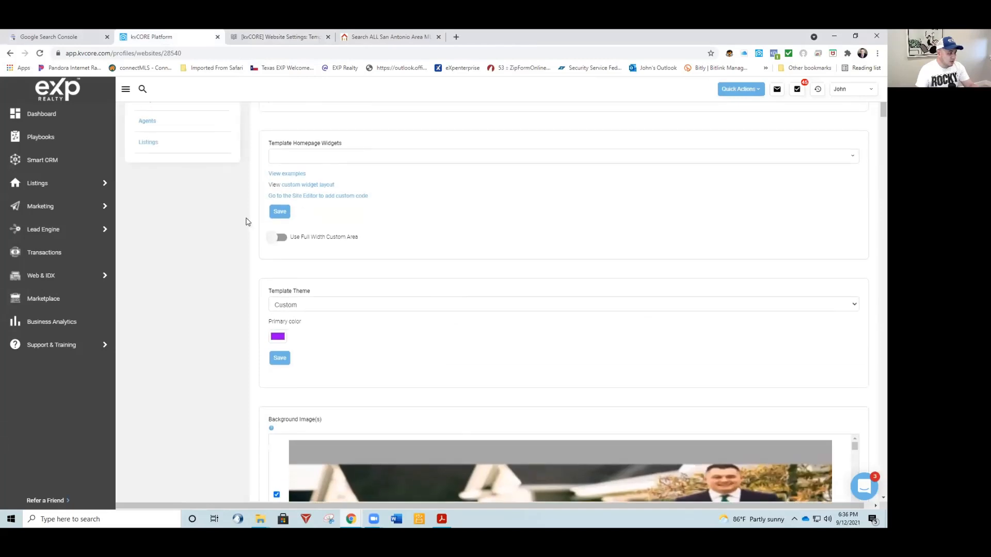
scroll(253, 282, up, 4)
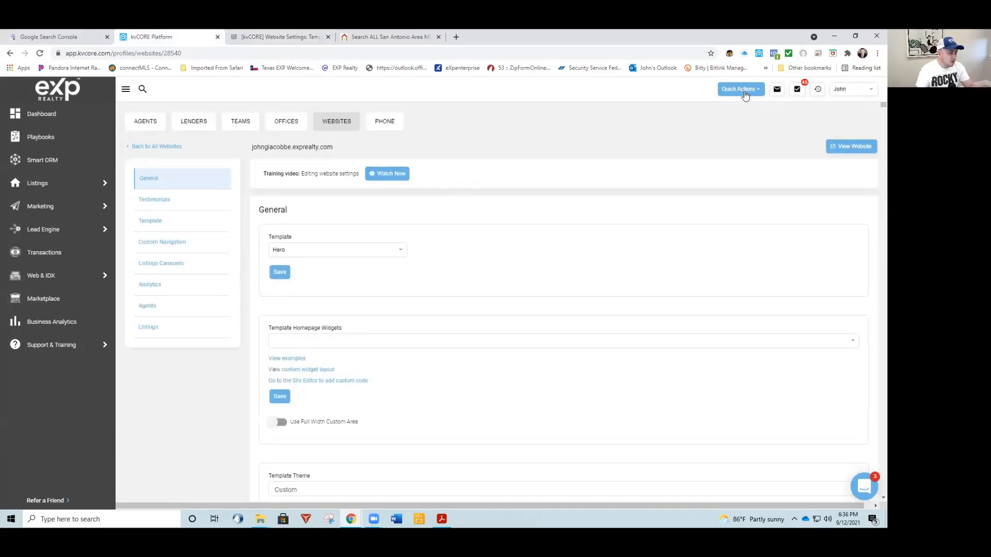
click(849, 89)
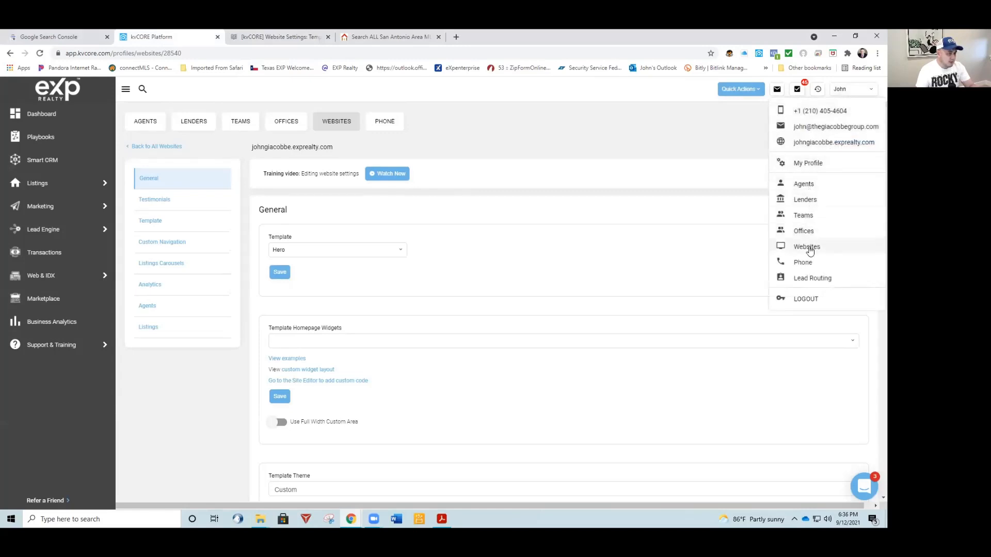
click(803, 248)
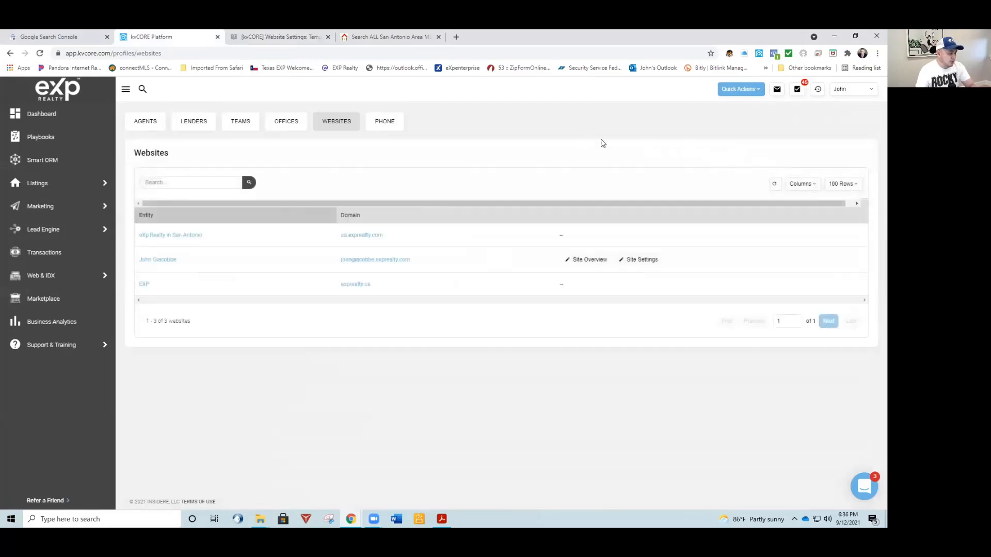
click(641, 260)
Keep the Template Theme on Custom, set its primary color to orange (RGB 255, 126, 5) and save the setting
scroll(409, 281, down, 3)
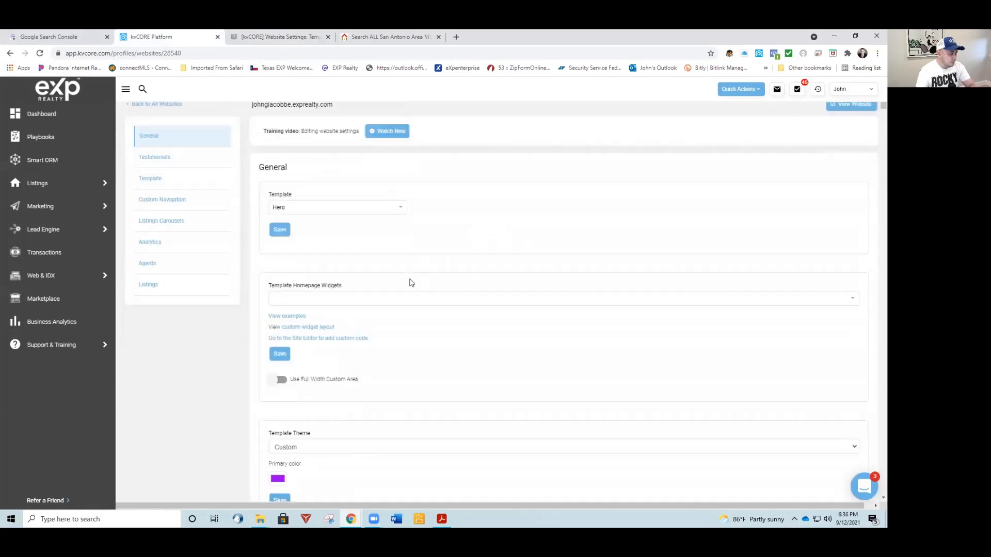
scroll(409, 284, down, 2)
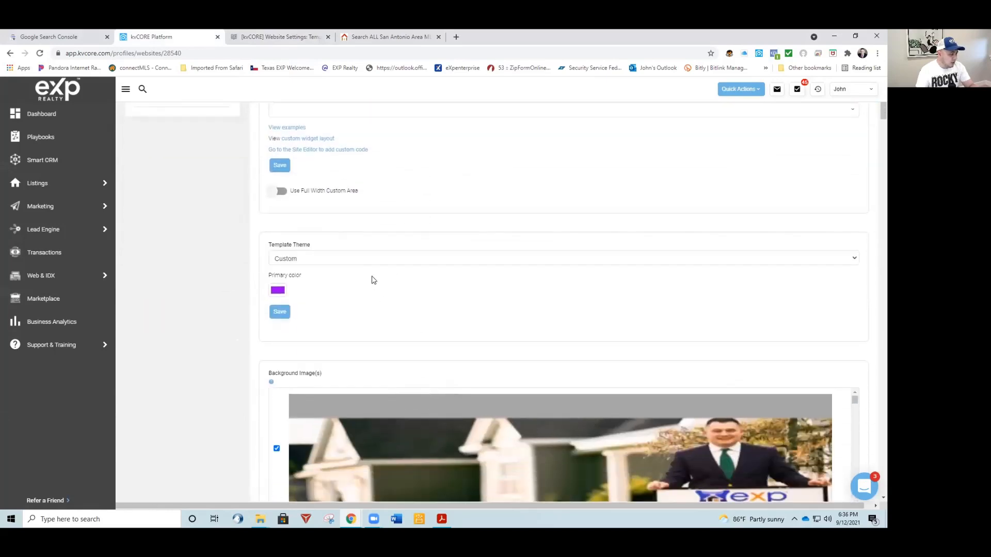
click(364, 259)
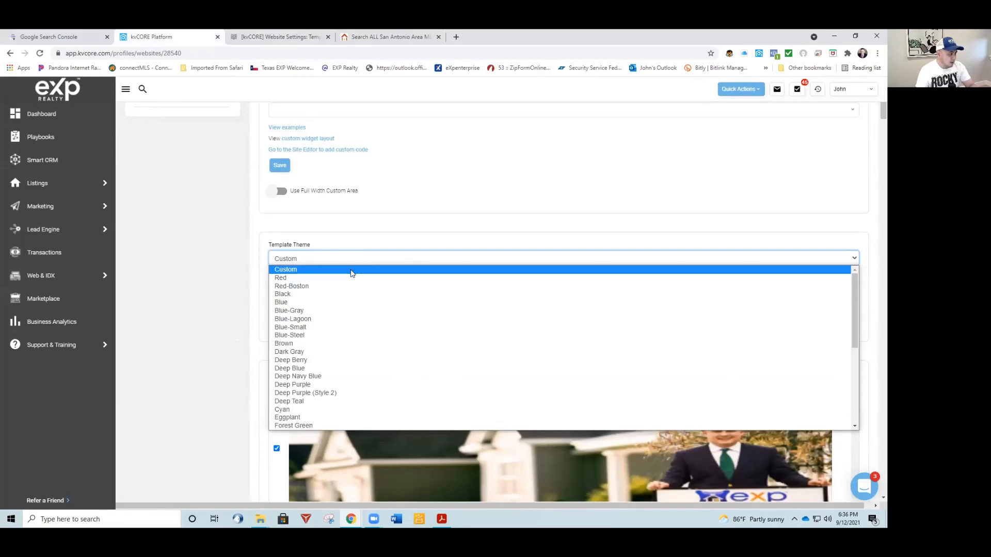
click(351, 270)
click(278, 290)
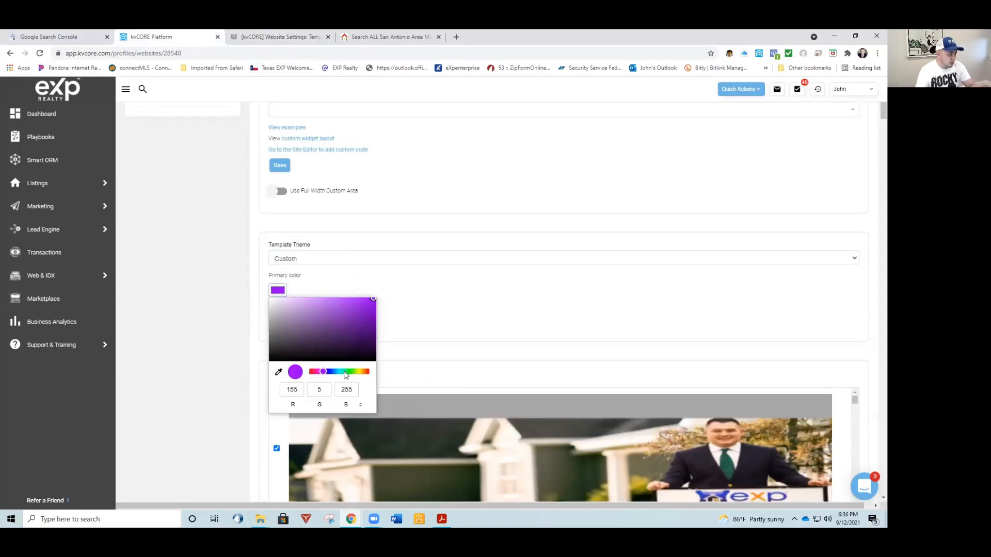
drag(345, 376, 365, 377)
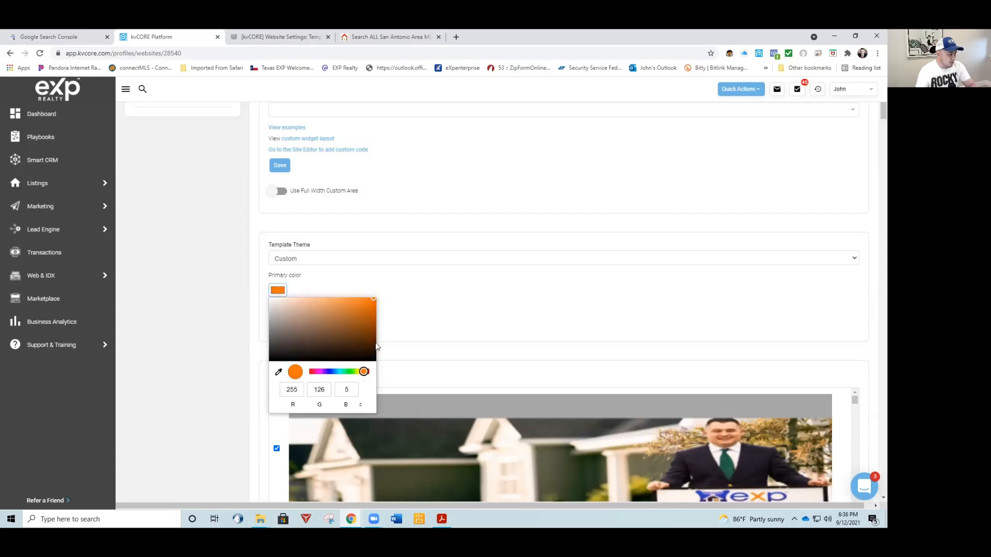
click(339, 286)
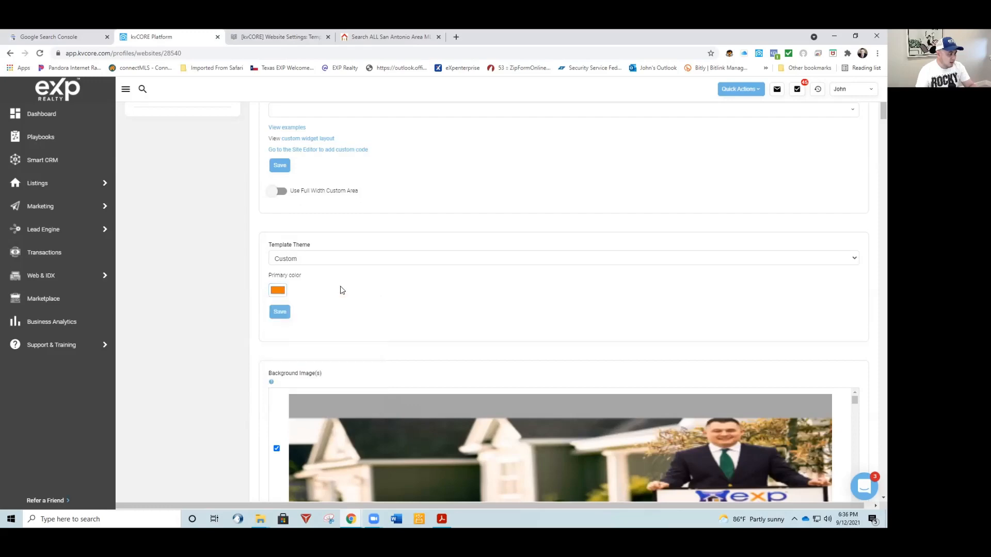
click(280, 312)
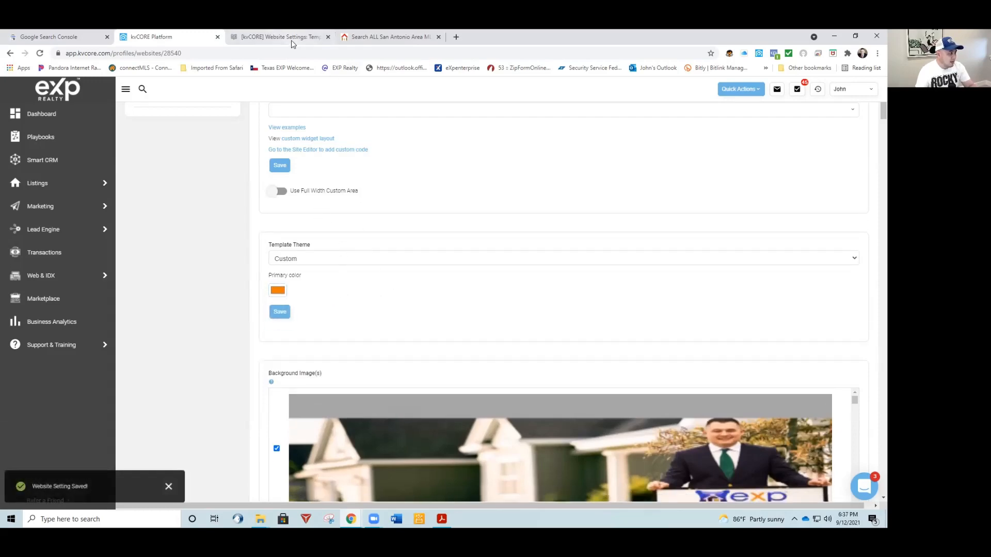
Reload the live agent website and check the new theme color on the search area and banner
click(382, 36)
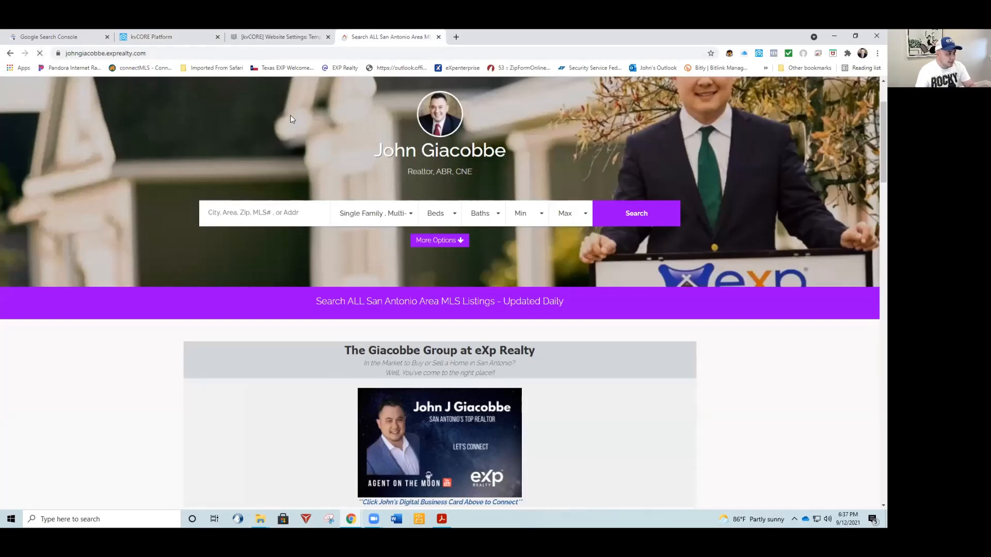
scroll(310, 150, down, 6)
scroll(335, 183, up, 8)
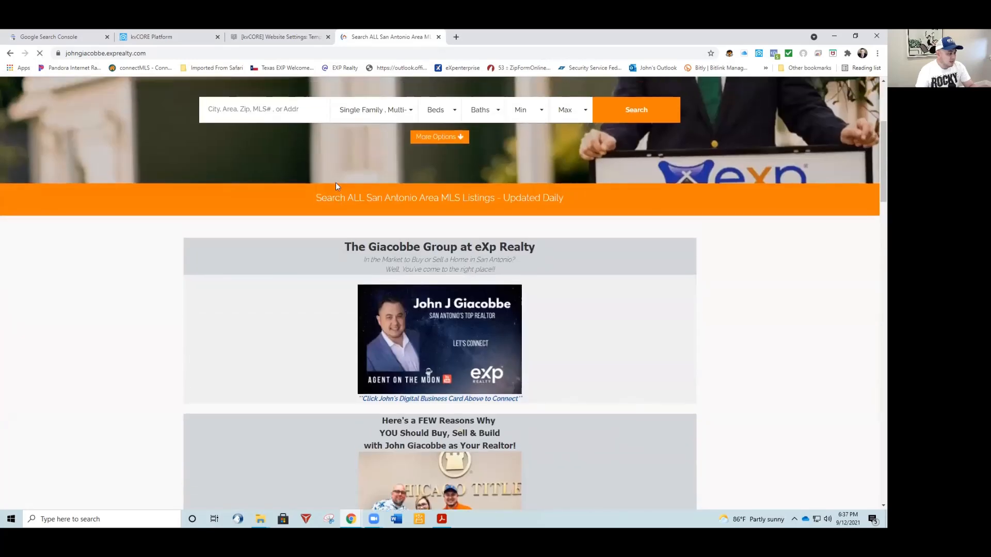
scroll(483, 309, down, 5)
scroll(483, 311, down, 15)
scroll(484, 313, up, 15)
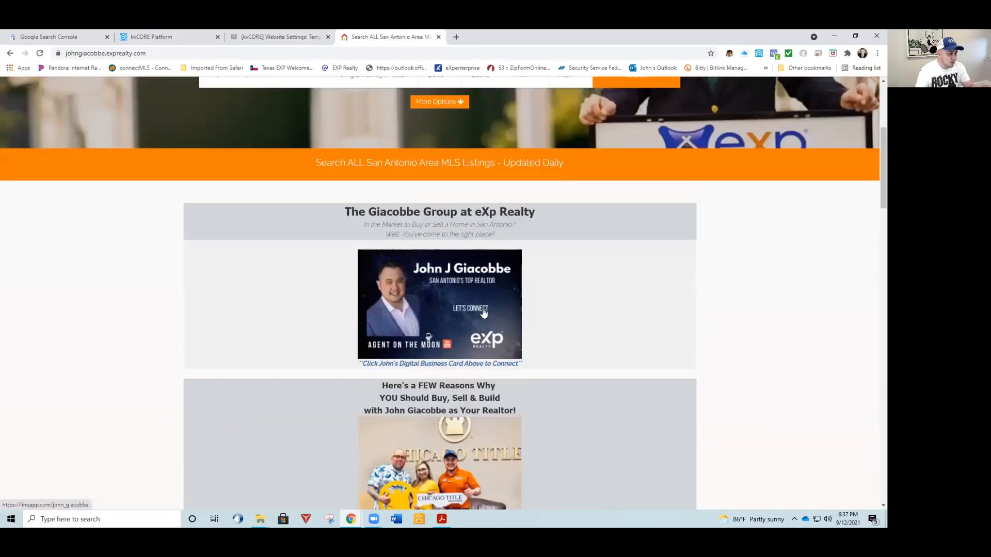
scroll(483, 309, up, 4)
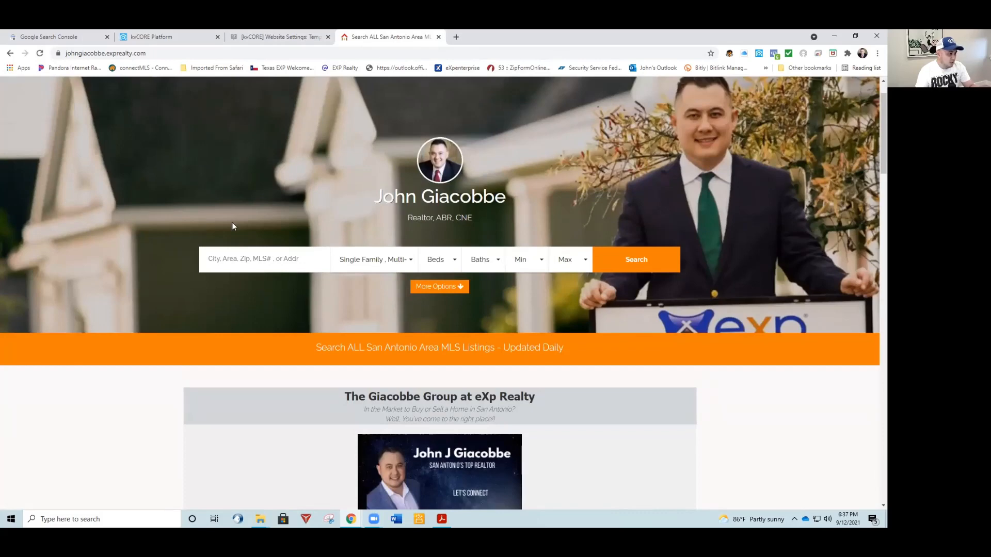
Examine the live homepage's home-worth button, testimonials, Just Listed cards and blog section in the new color
scroll(232, 226, down, 5)
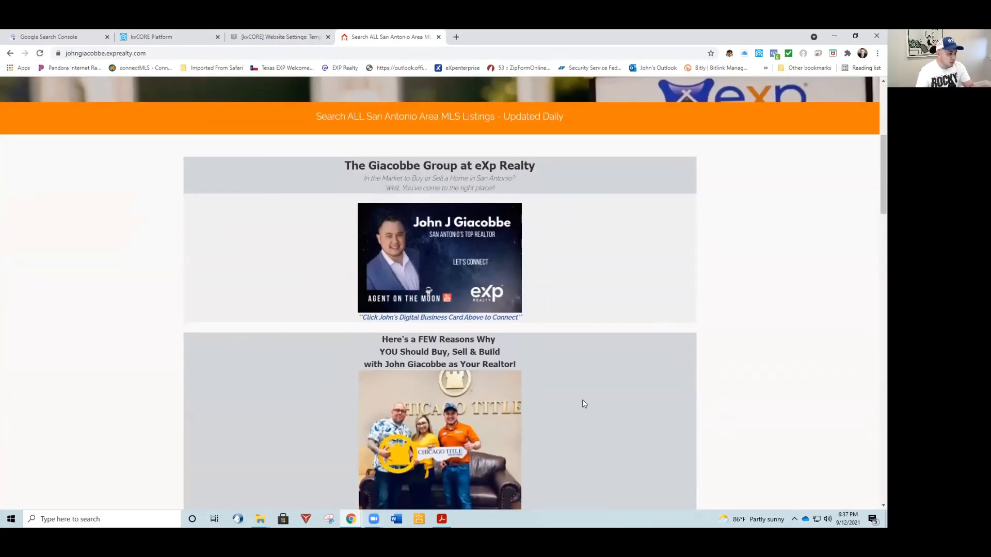
scroll(403, 394, down, 12)
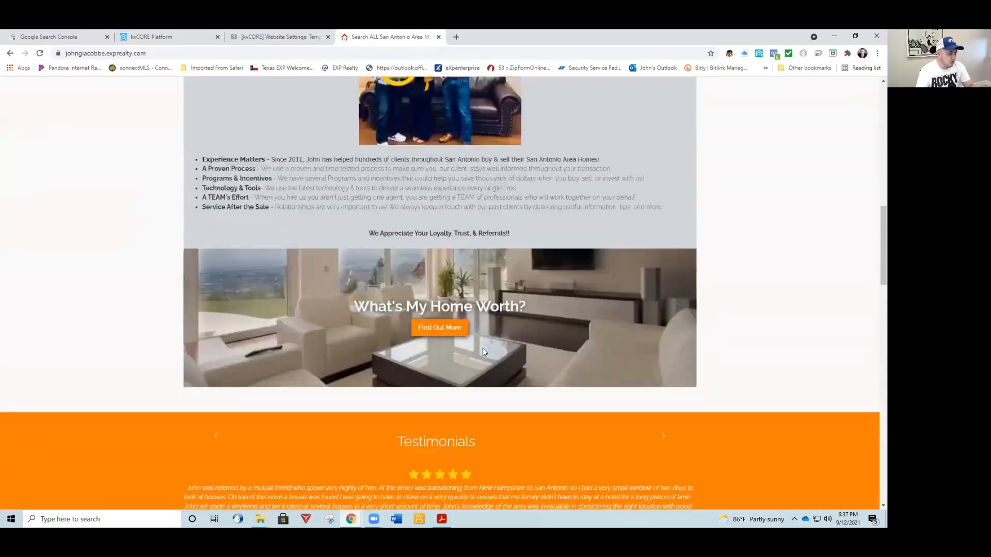
scroll(526, 413, down, 7)
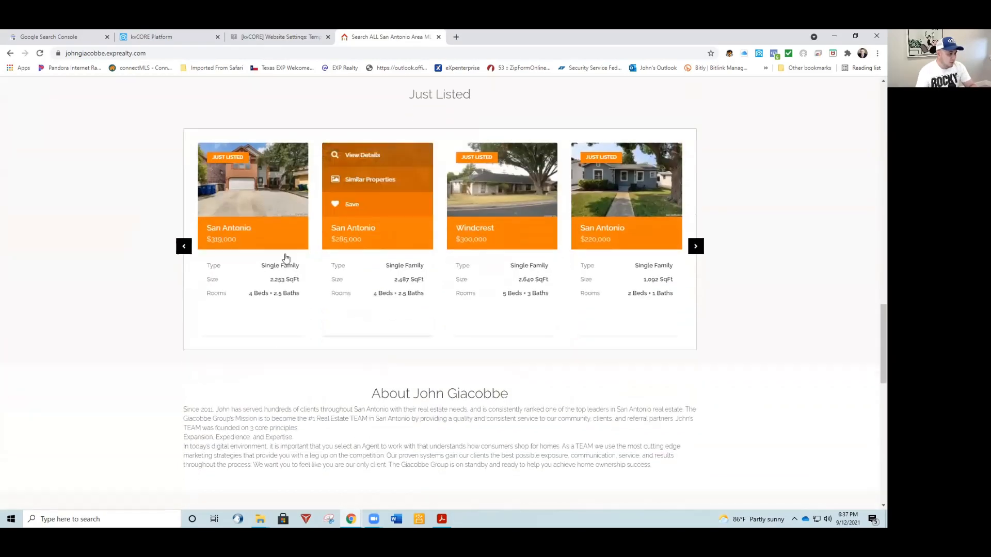
scroll(458, 373, down, 8)
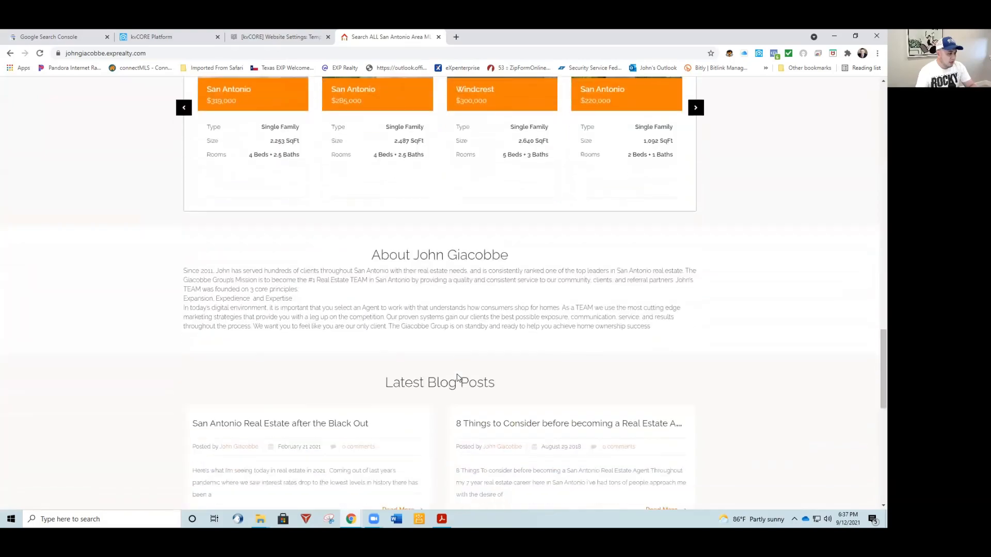
scroll(455, 340, up, 10)
scroll(448, 314, up, 20)
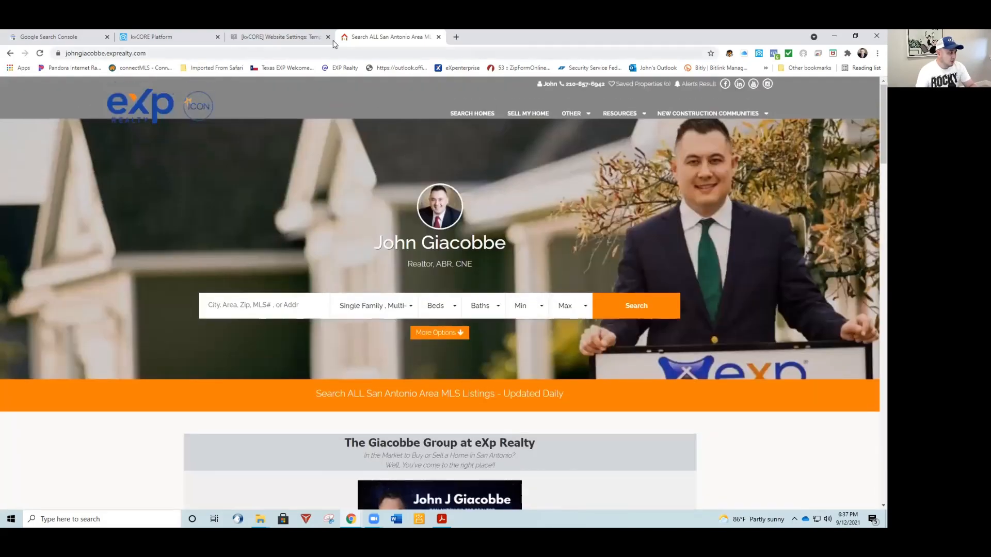
Go back to the Template Theme setting in kvCORE, save it again and return to the live homepage
click(278, 37)
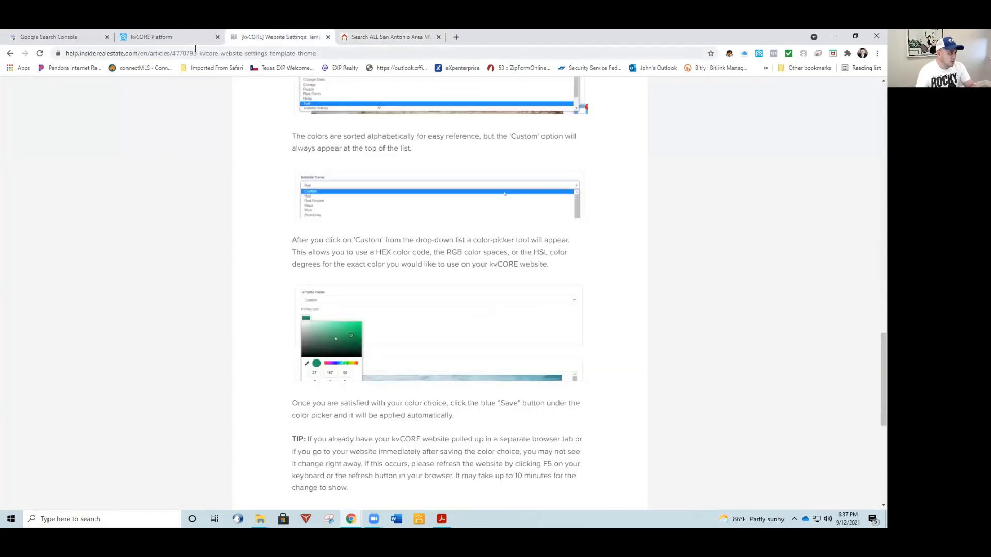
scroll(246, 292, up, 4)
click(165, 37)
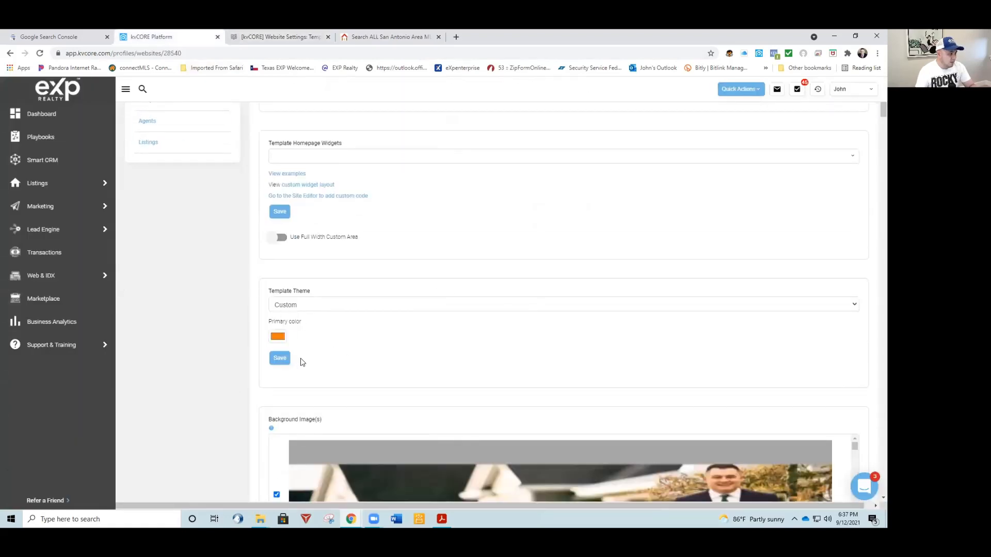
click(302, 305)
click(302, 305)
click(281, 358)
click(371, 37)
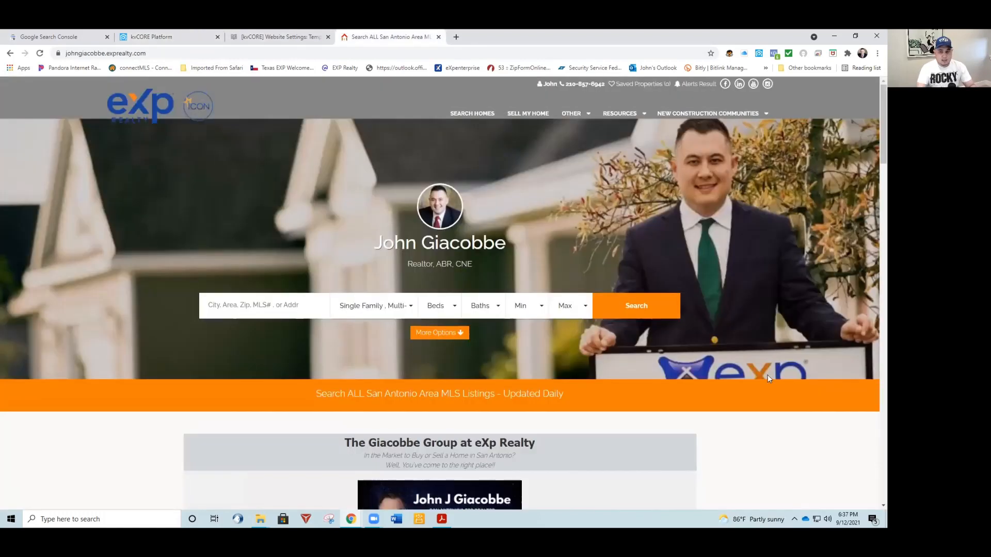
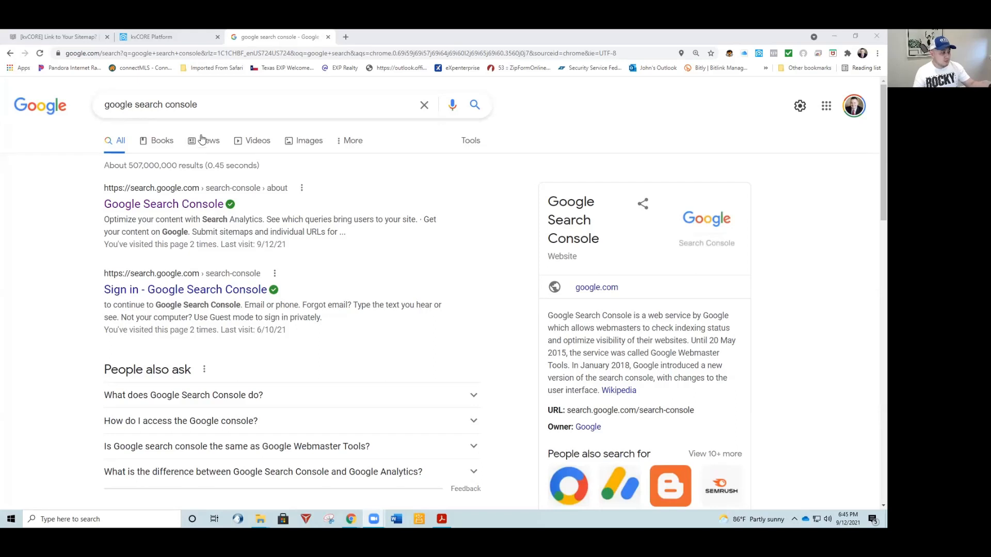
Open Google Search Console from the search results and start adding a new property
click(185, 206)
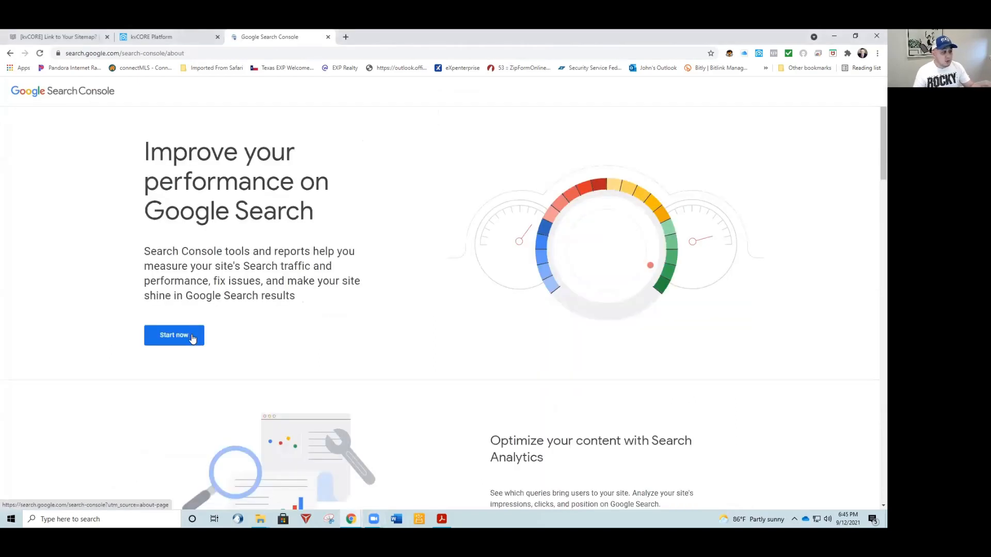
click(192, 338)
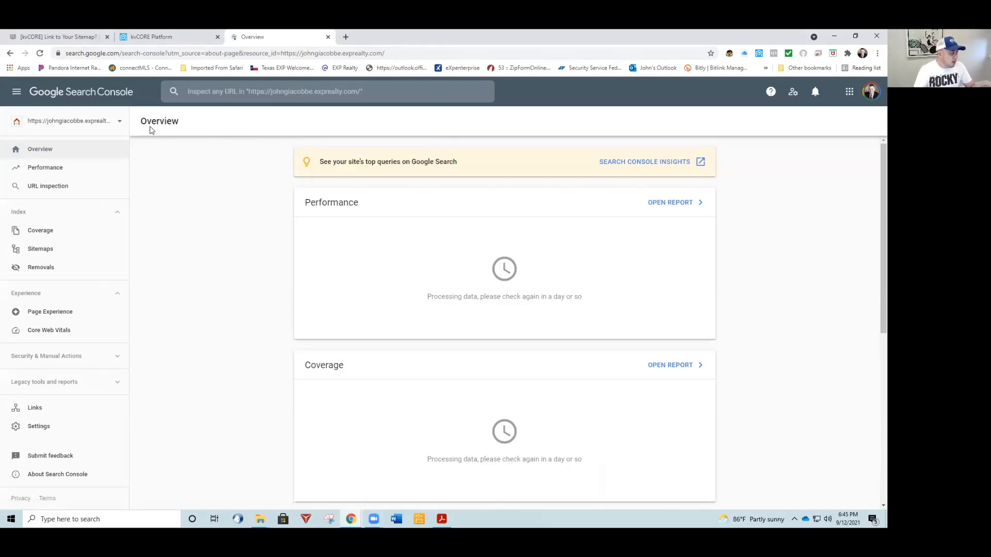
click(117, 124)
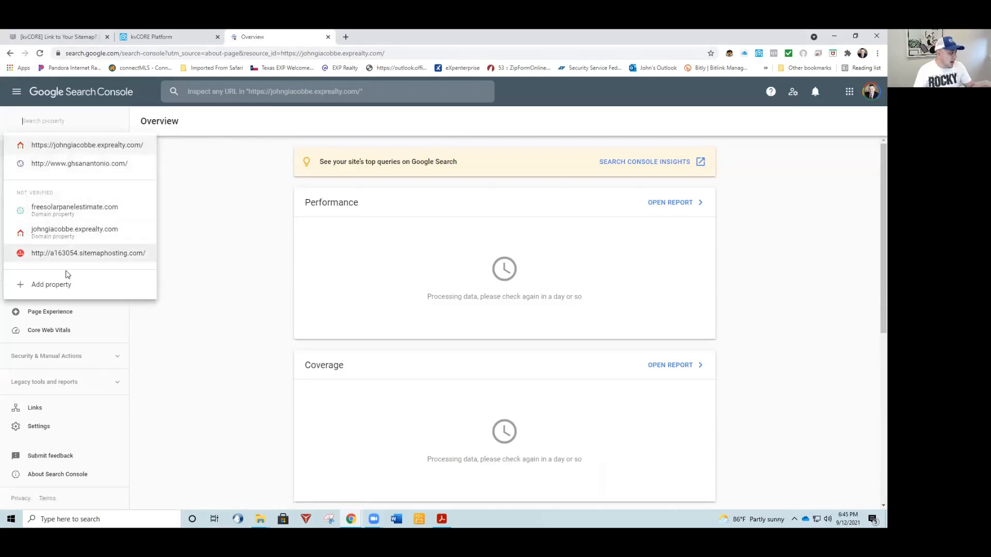
click(207, 221)
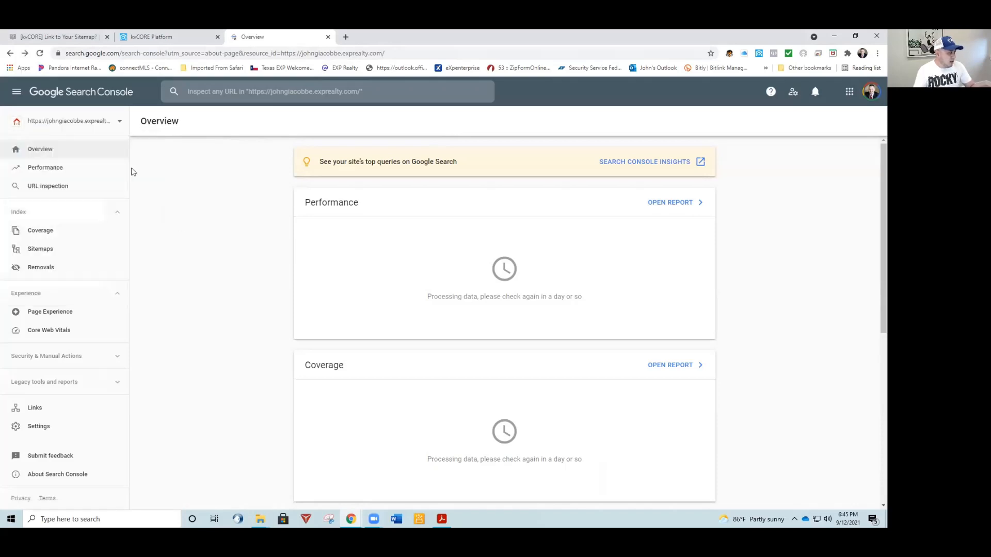
click(119, 123)
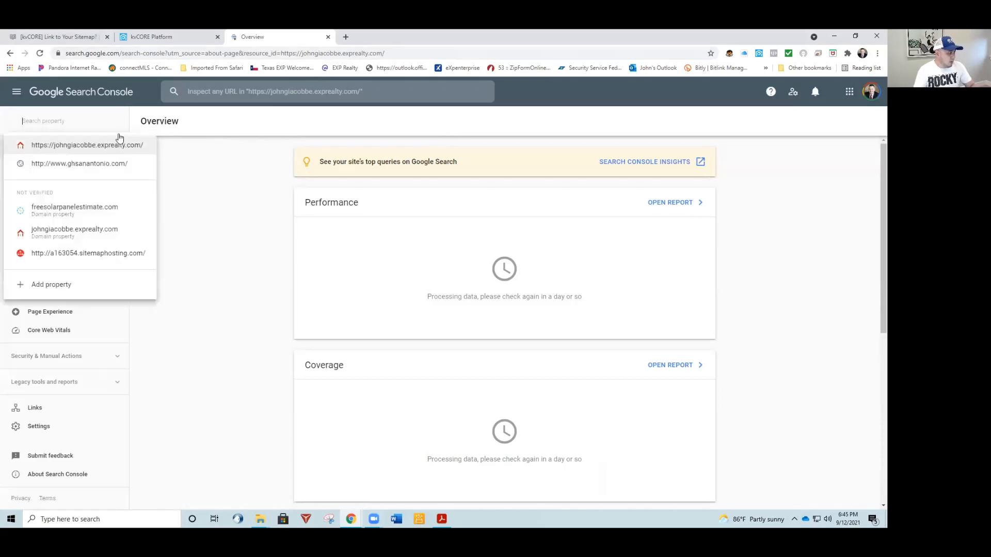
click(93, 284)
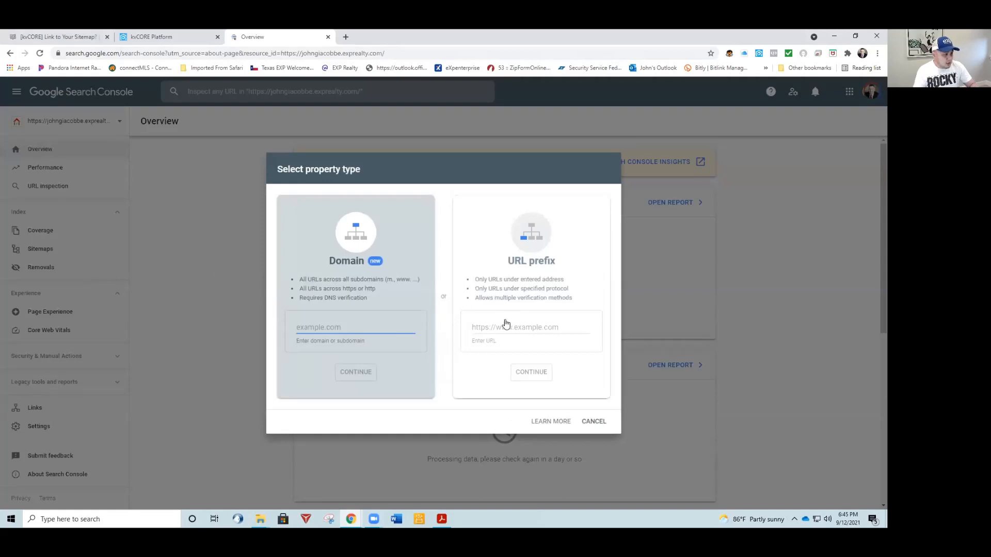
Add the agent website's https address as a URL-prefix property and open the verified property
click(525, 326)
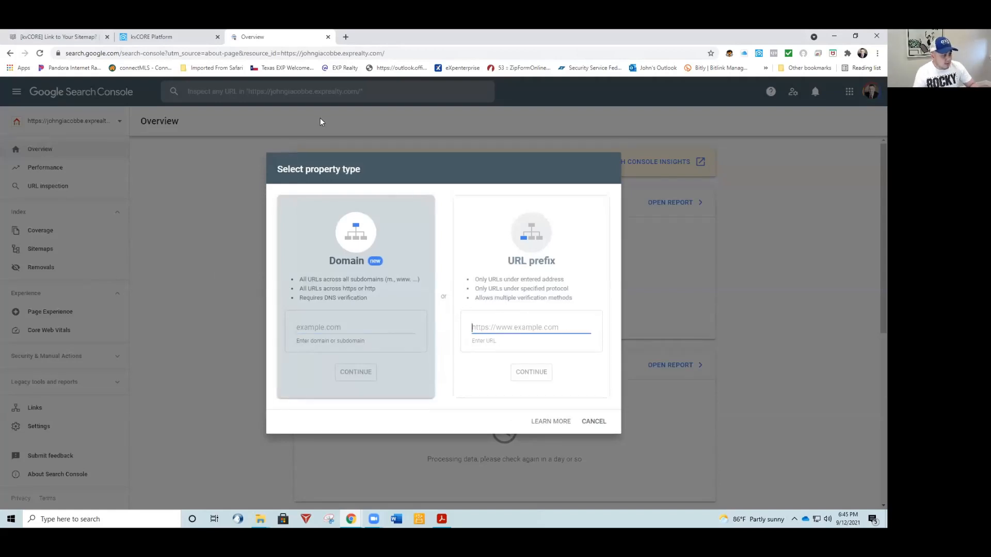
text(https://)
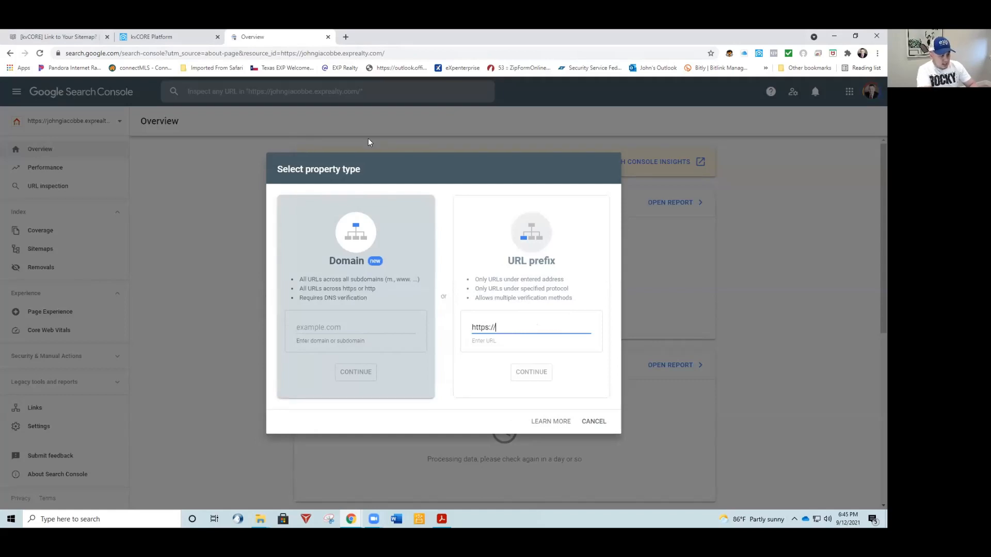
text(www)
key(BackSpace)
key(BackSpace)
key(BackSpace)
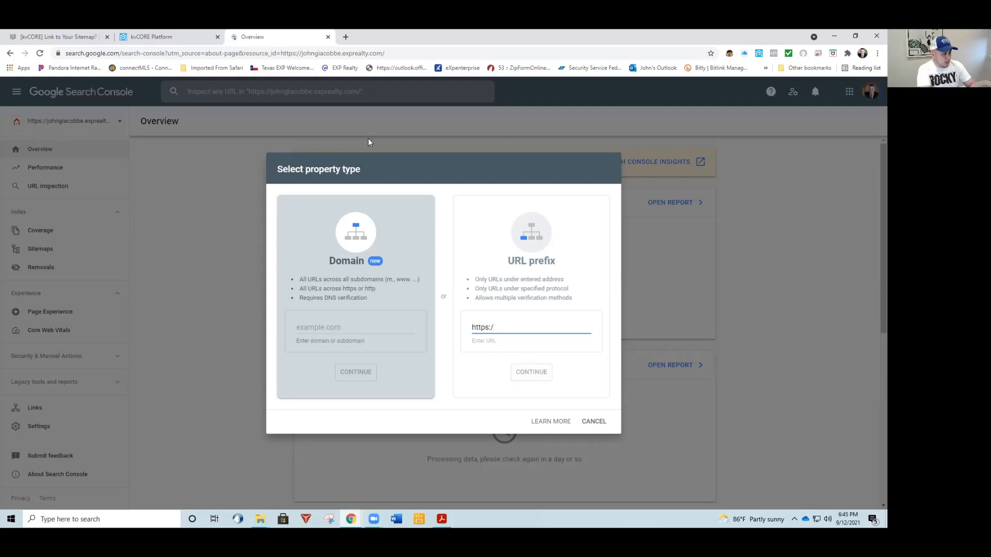
text(/johng)
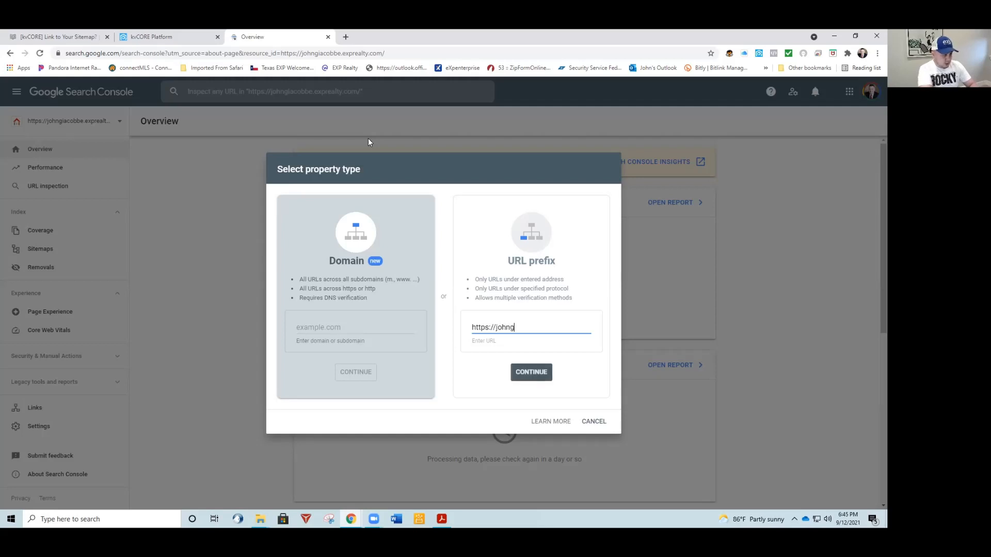
text(iacobbe.exprealt)
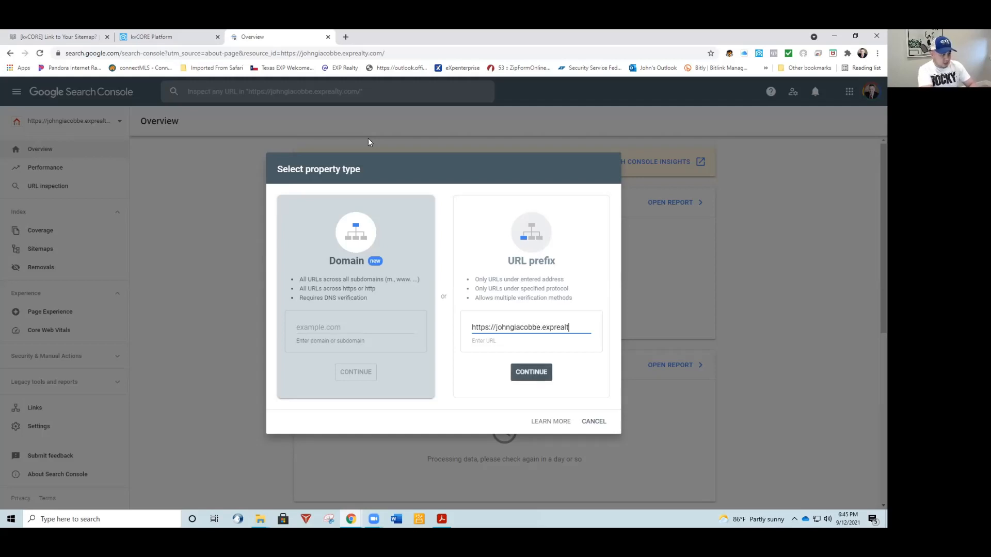
text(y.com)
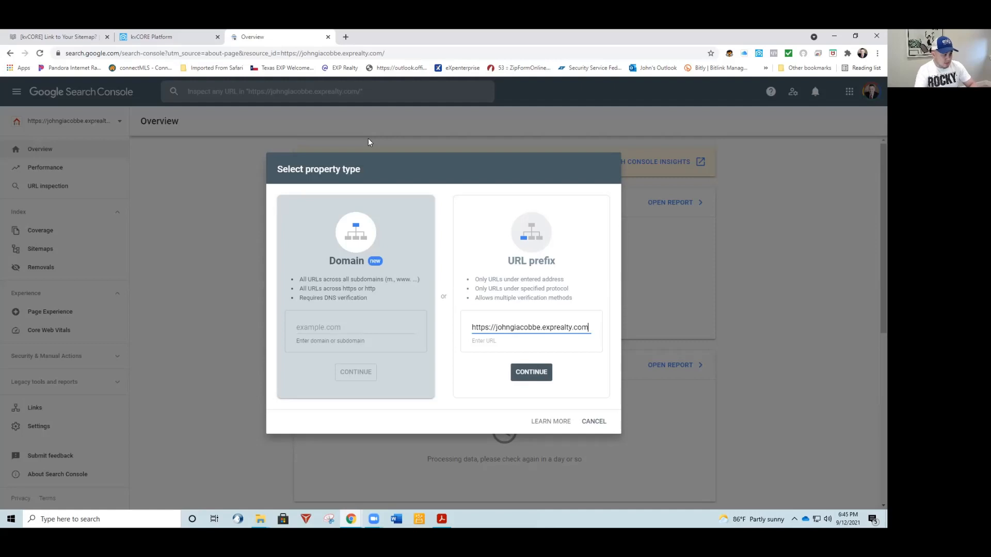
click(521, 373)
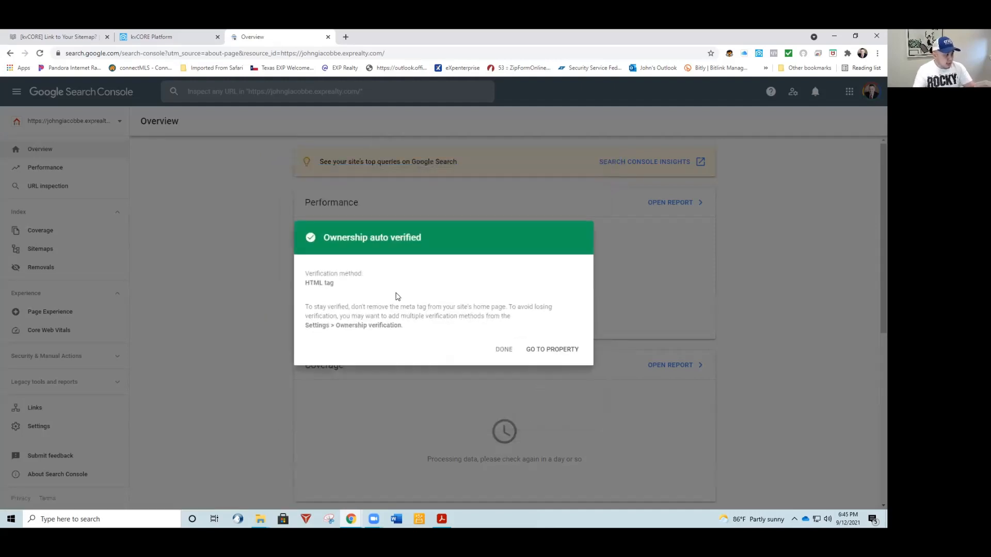
click(548, 350)
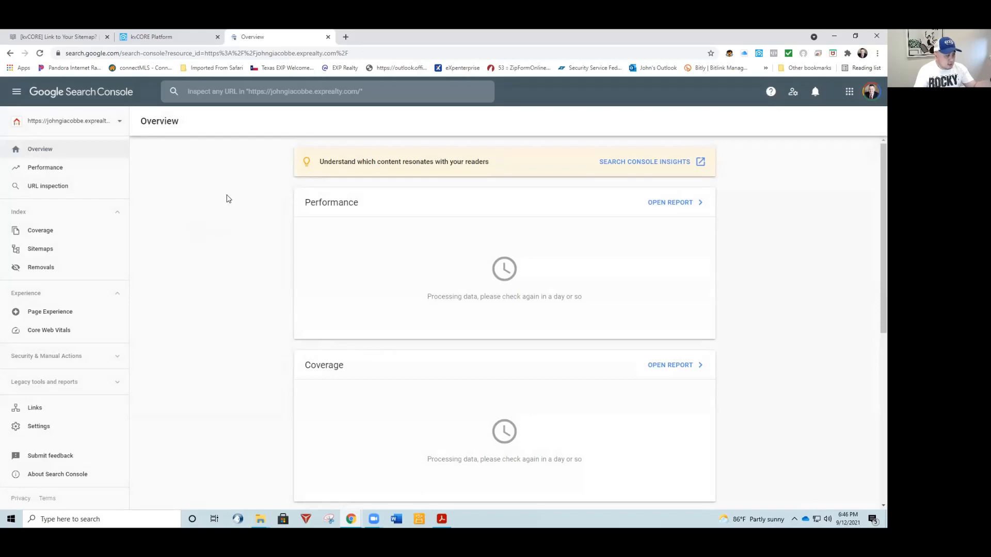
Switch to kvCORE, open the agent website's settings and examine the Custom Header code for the google-site-verification meta tag
click(138, 38)
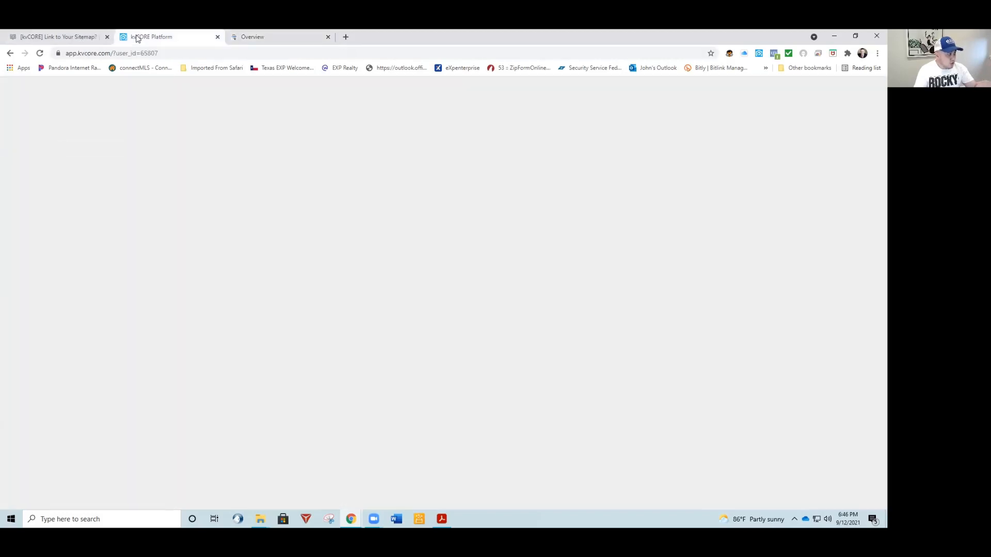
click(51, 40)
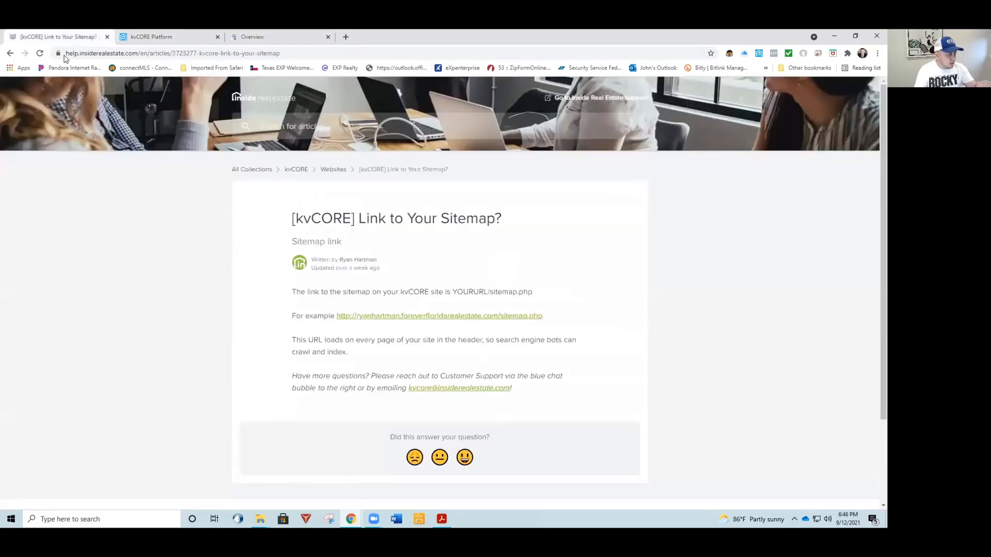
click(175, 39)
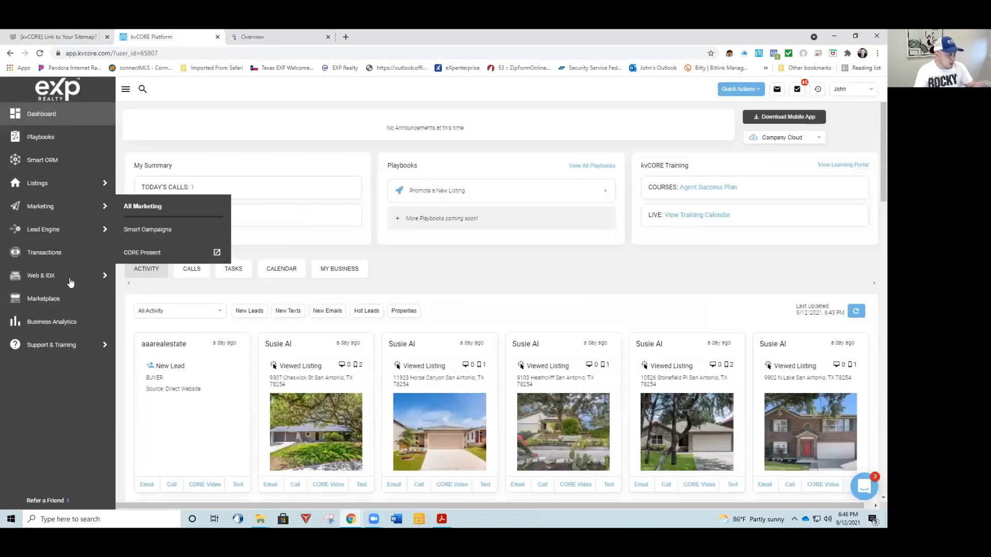
mouse_move(110, 281)
click(179, 369)
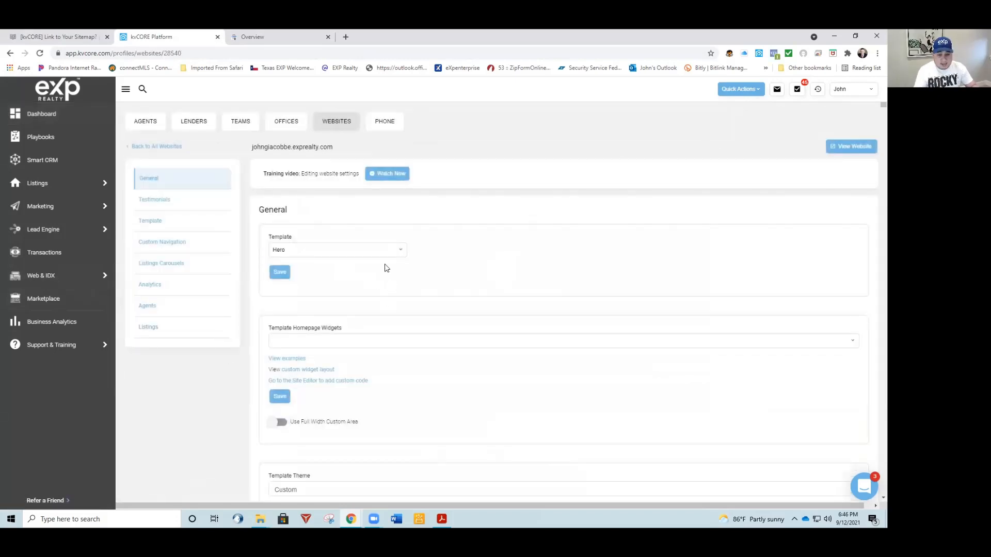
scroll(189, 374, down, 1)
scroll(219, 365, down, 15)
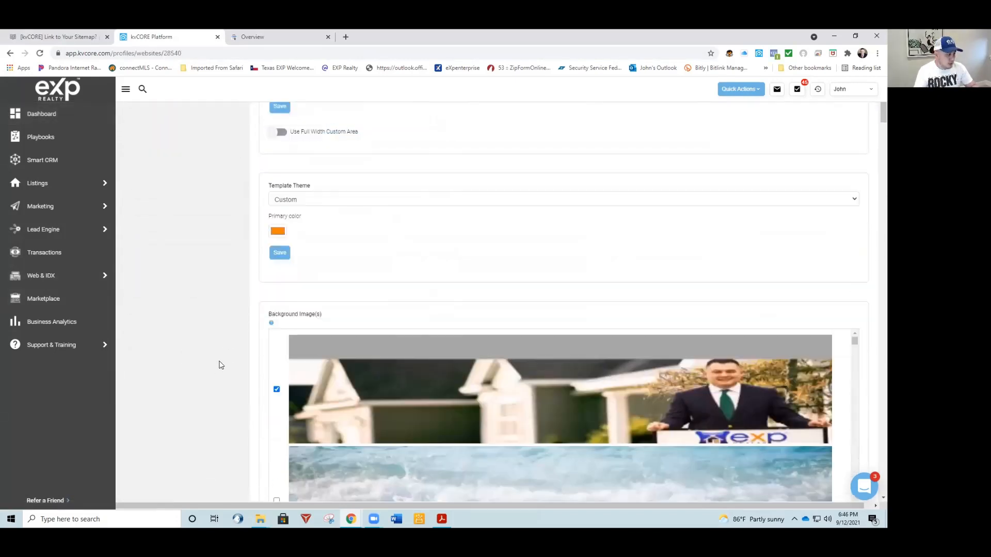
scroll(221, 365, down, 15)
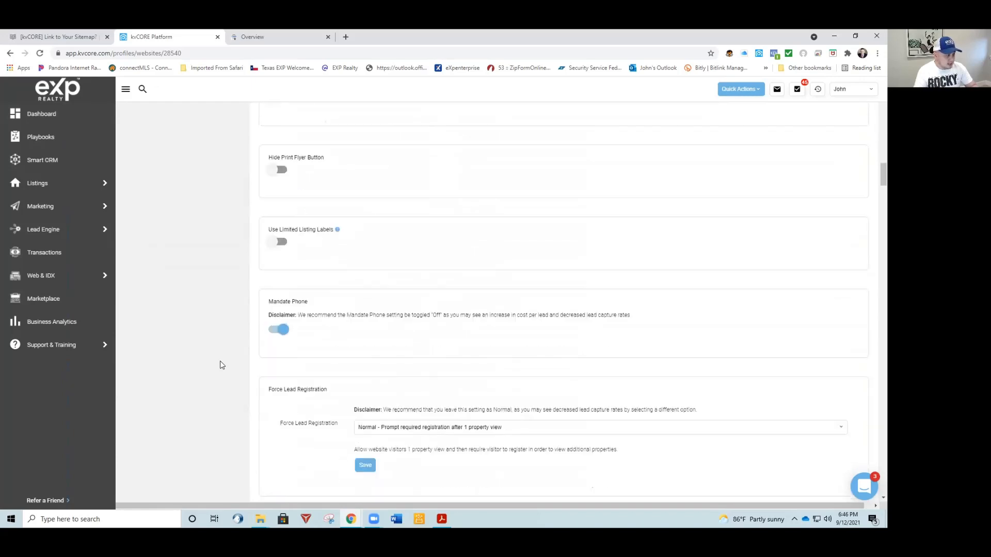
scroll(220, 365, down, 4)
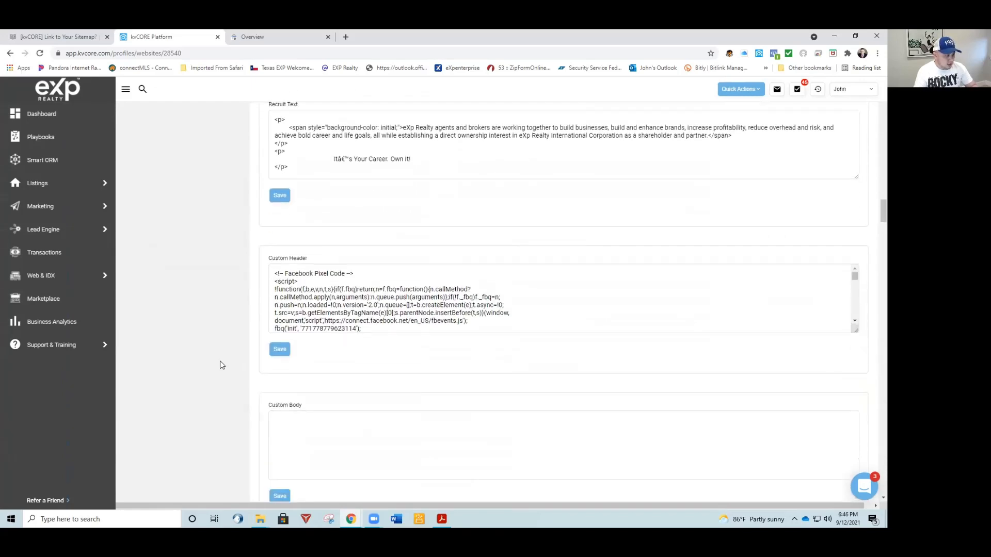
scroll(382, 310, down, 6)
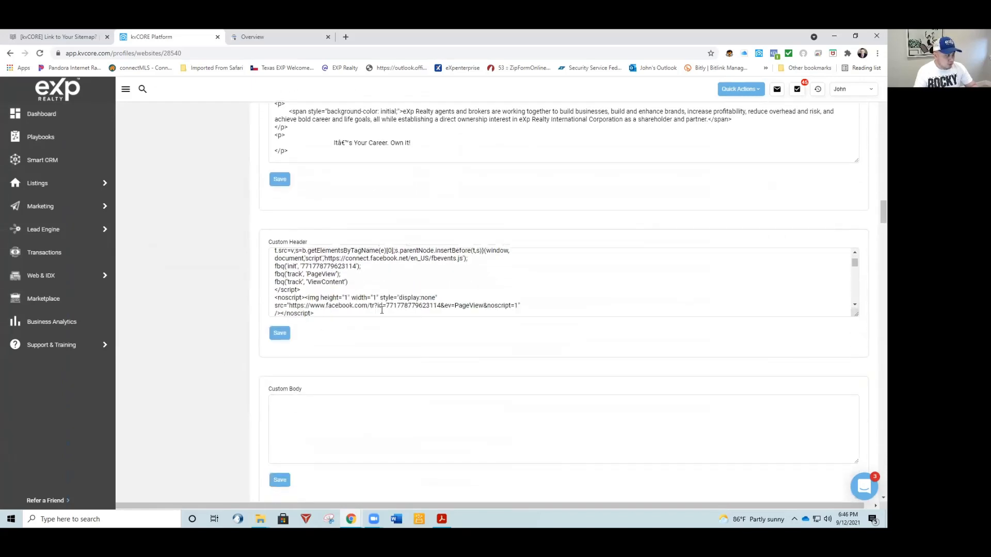
scroll(382, 310, down, 1)
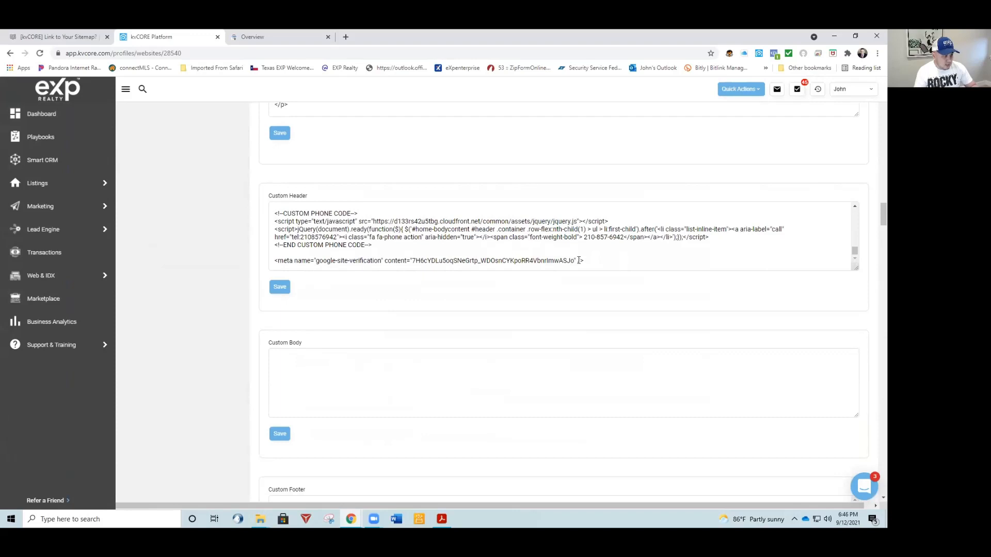
Consult the kvCORE sitemap link article and open the property's Sitemaps page in Google Search Console
click(71, 38)
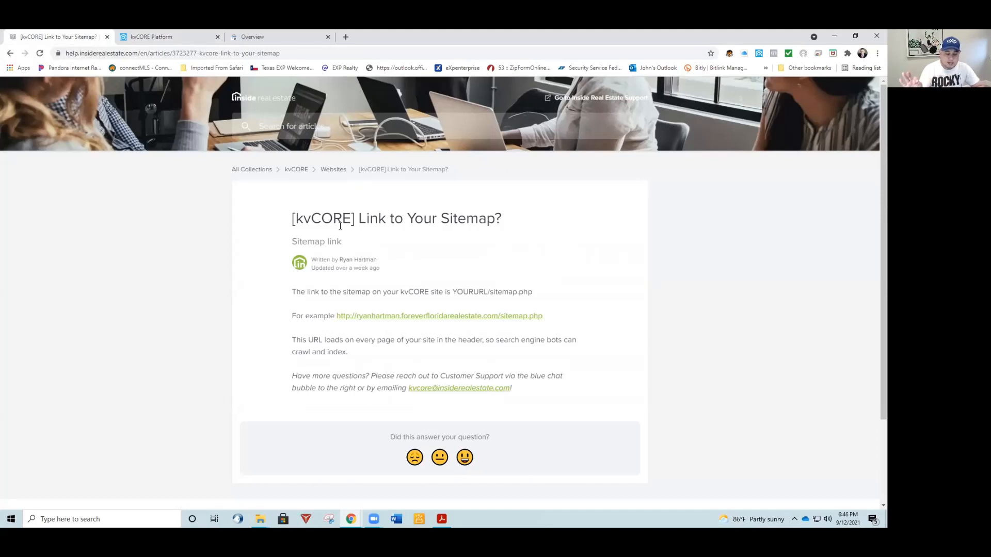
click(271, 36)
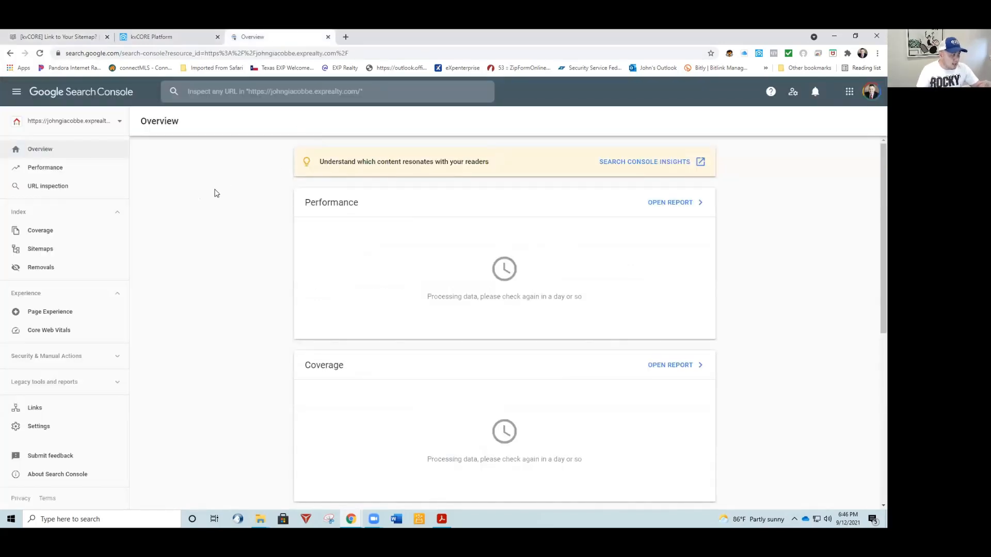
click(46, 252)
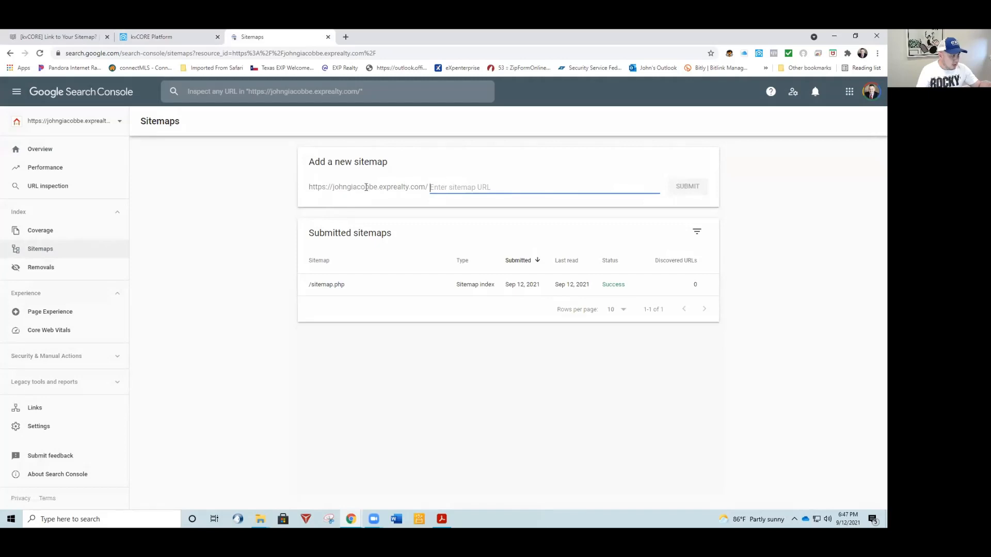
drag(317, 186, 414, 190)
click(402, 206)
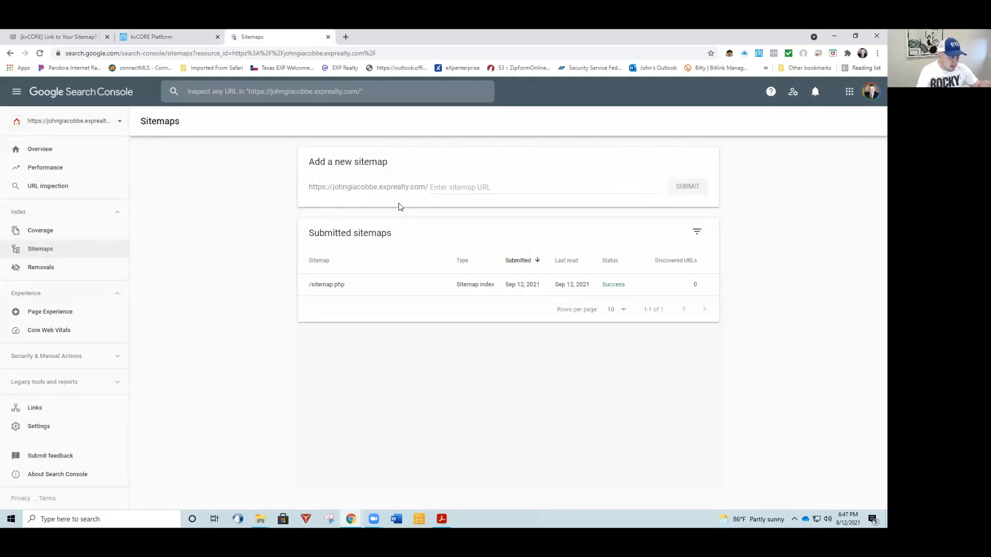
Recheck the sitemap link article and enter sitemap.php as the new sitemap URL in Google Search Console
click(169, 38)
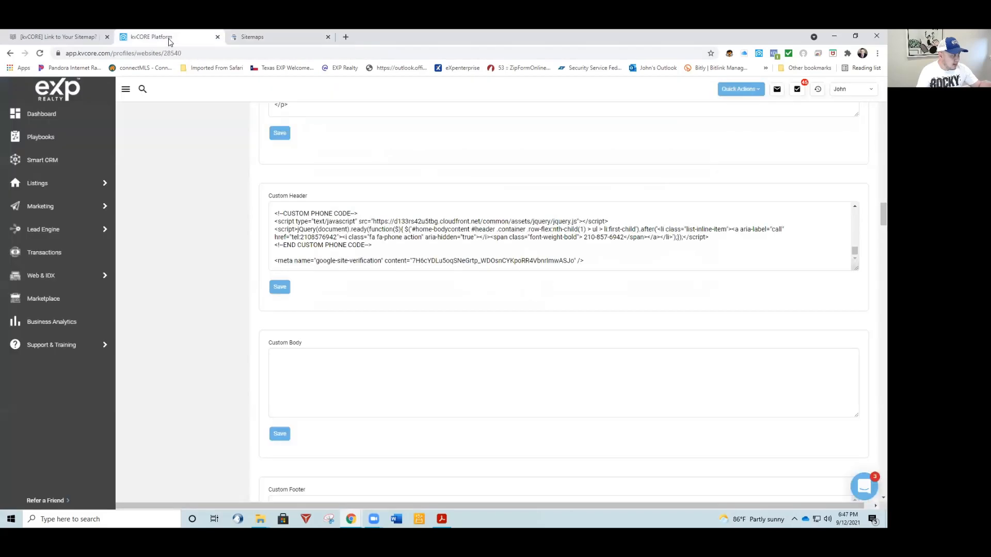
click(69, 41)
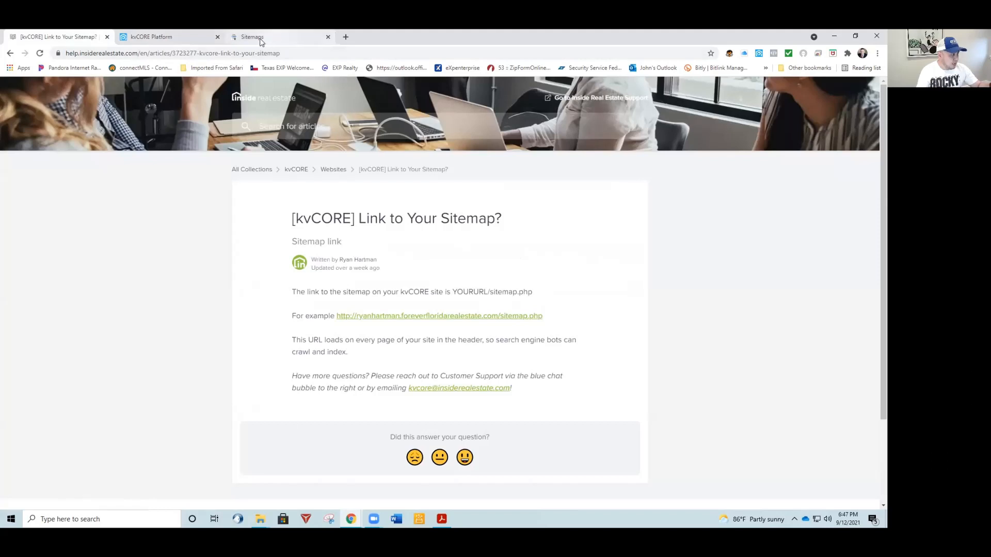
click(240, 37)
click(476, 187)
text(sit)
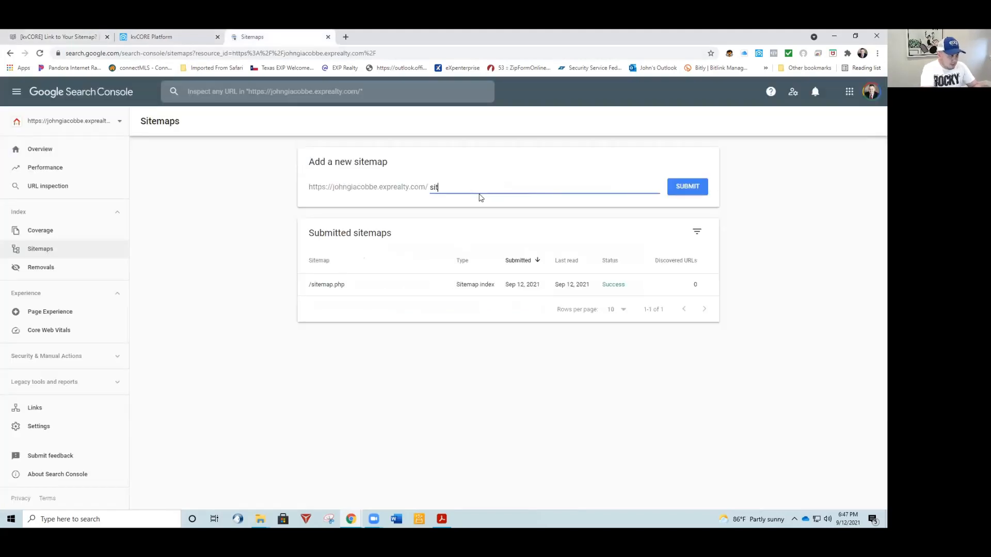
text(emap.php)
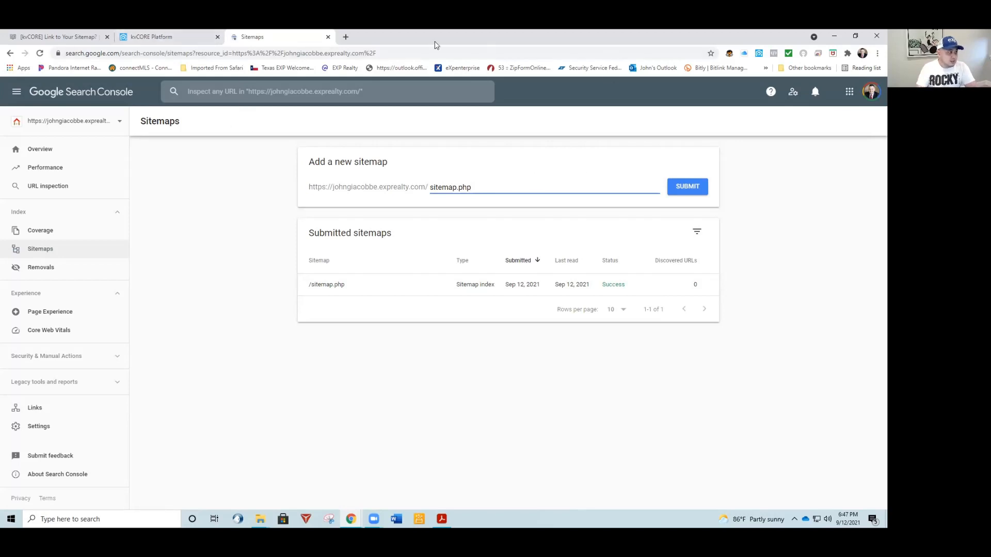
Review the Custom Header code in kvCORE alongside the new sitemap entry in Google Search Console
click(154, 38)
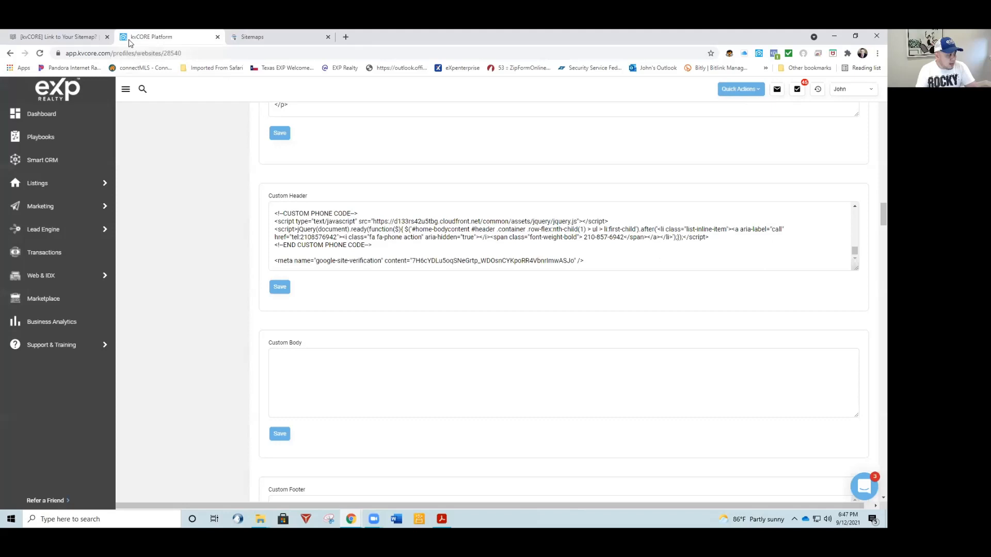
click(65, 40)
click(172, 40)
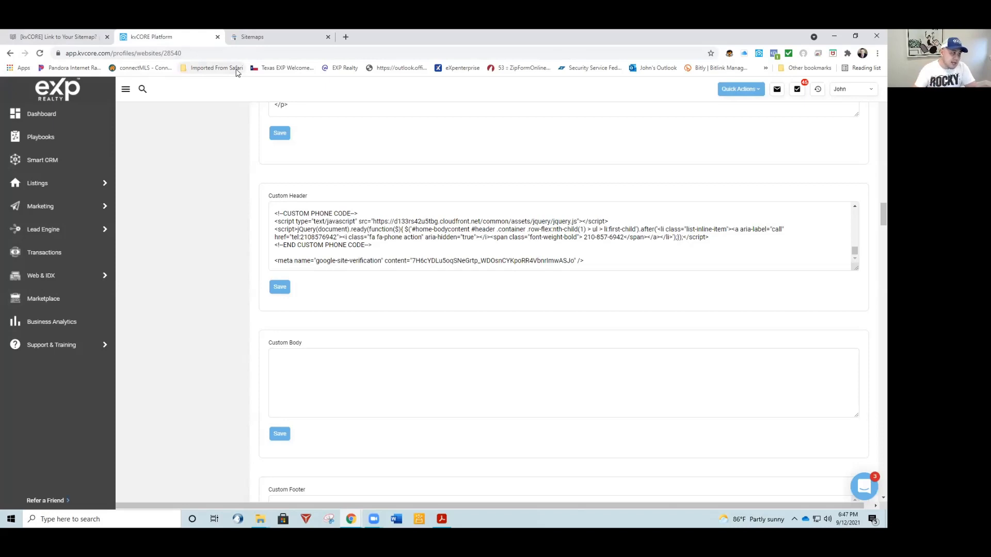
click(251, 36)
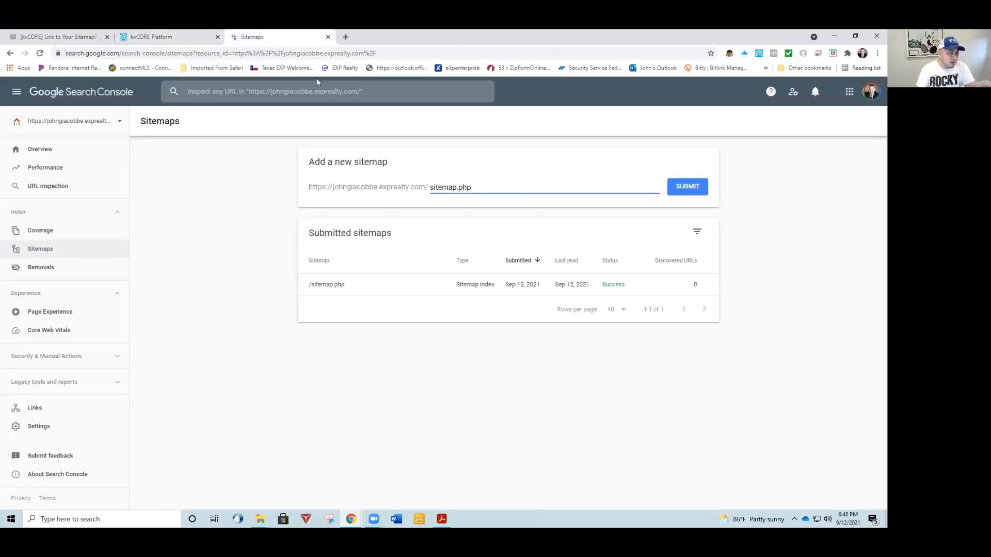
click(187, 37)
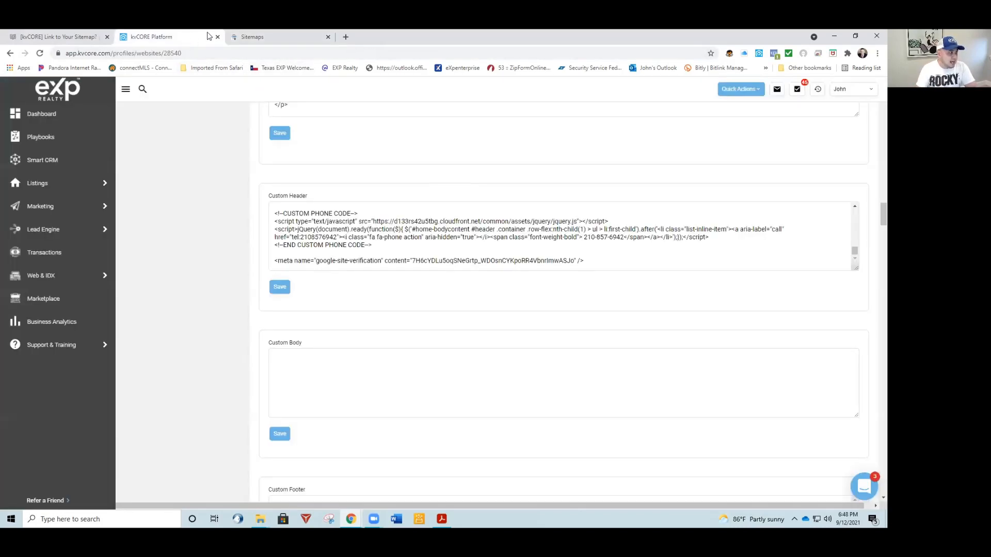
click(248, 37)
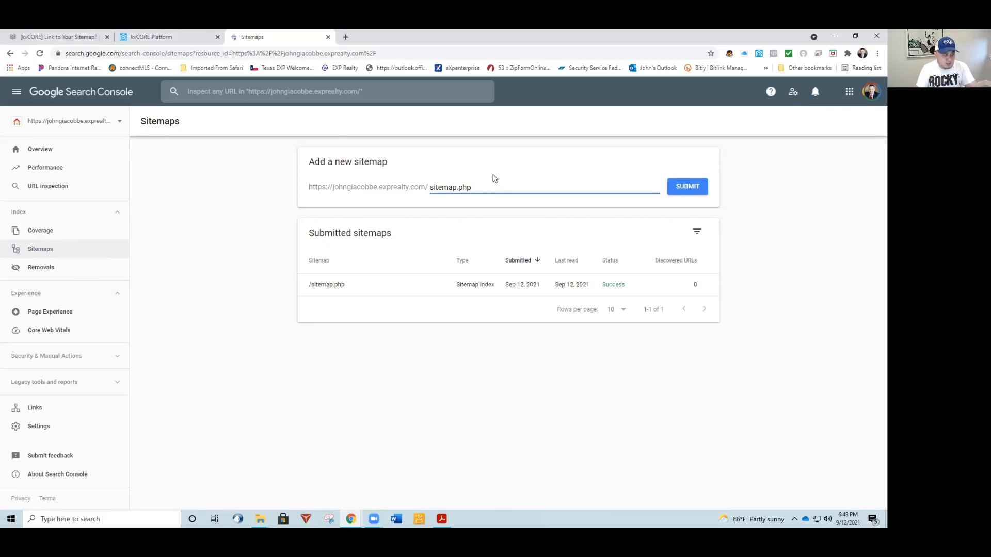
click(171, 41)
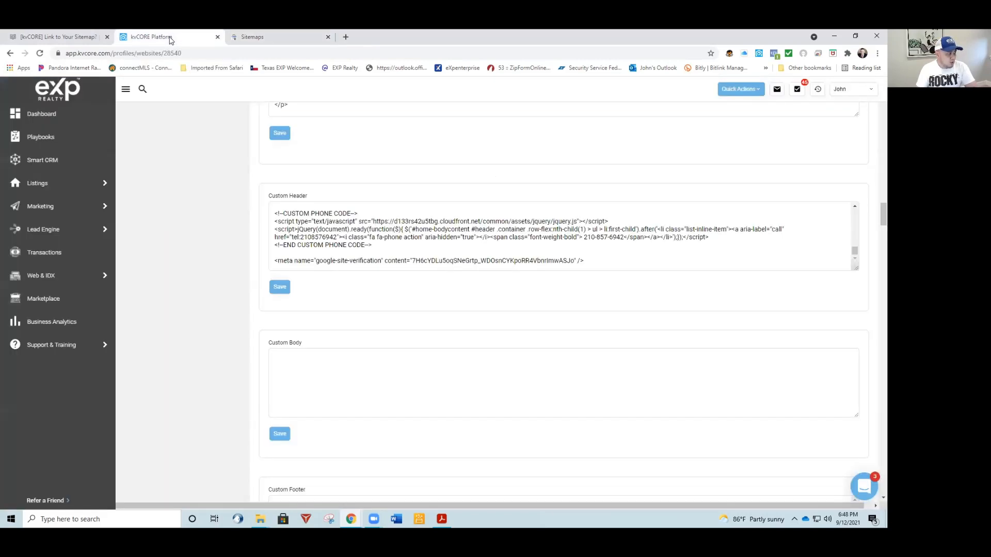